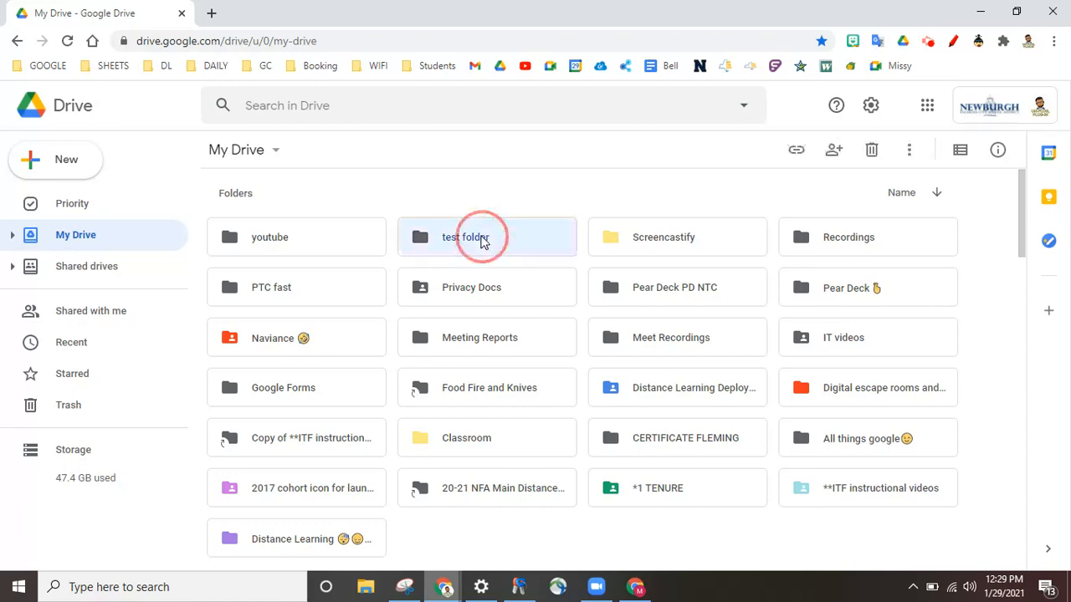
Open the test folder in Drive and create a new blank Google Form there
{"action": "double_click", "coordinate": [483, 239]}
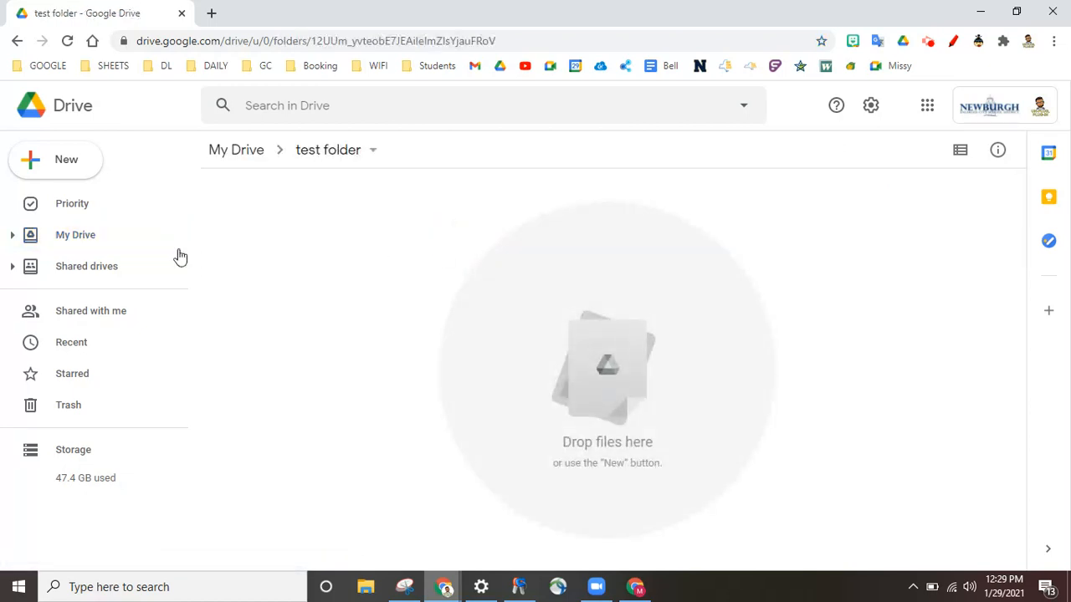
{"action": "left_click", "coordinate": [69, 166]}
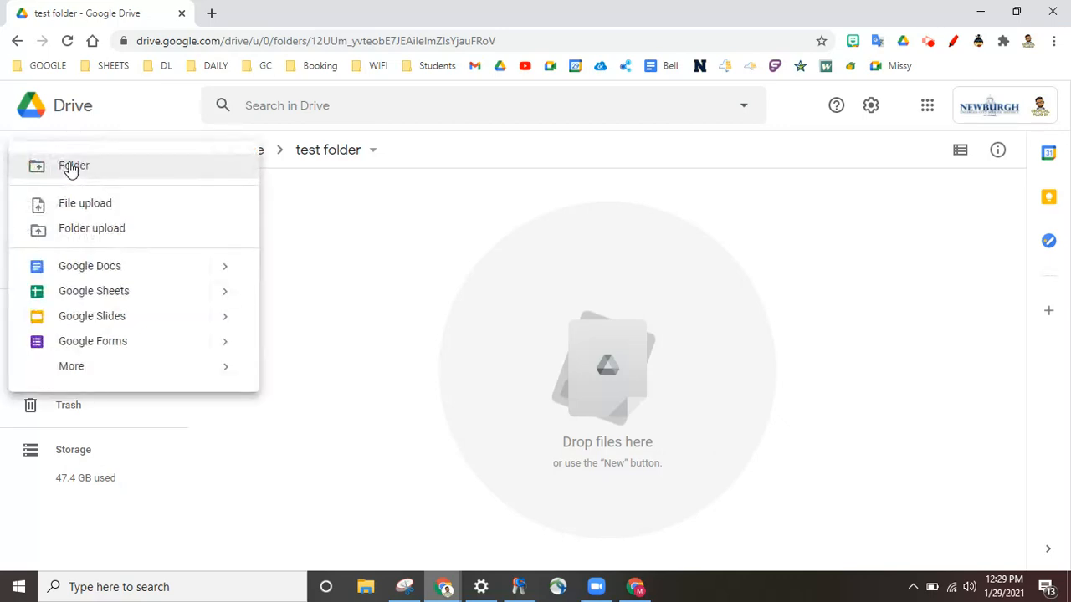
{"action": "left_click", "coordinate": [110, 344]}
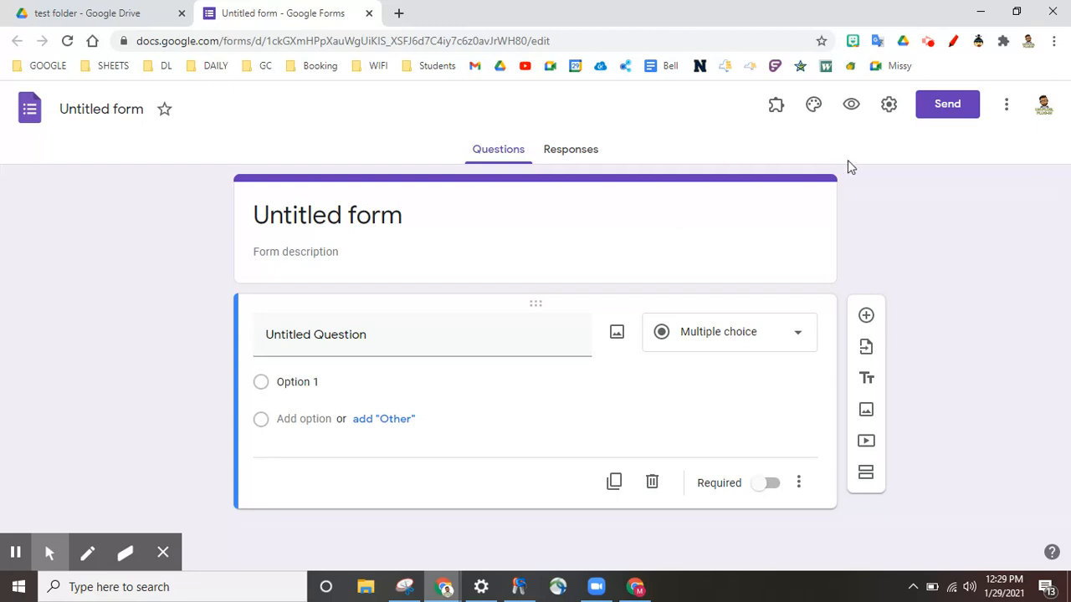
Enable email collection and edit after submit, drop the district-users restriction, and save the settings
{"action": "left_click", "coordinate": [890, 106]}
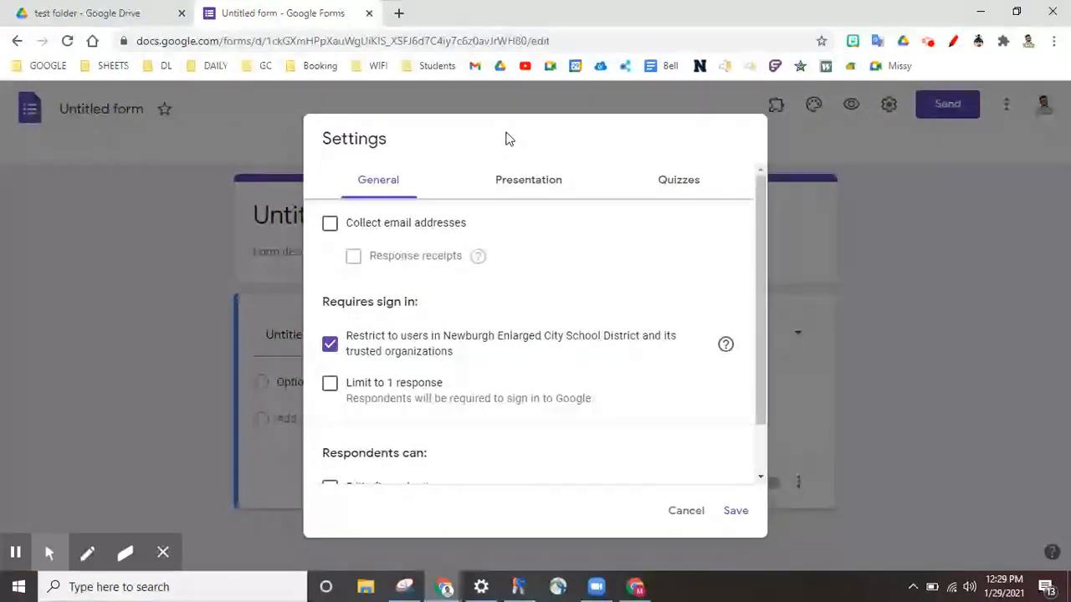
{"action": "left_click", "coordinate": [331, 227]}
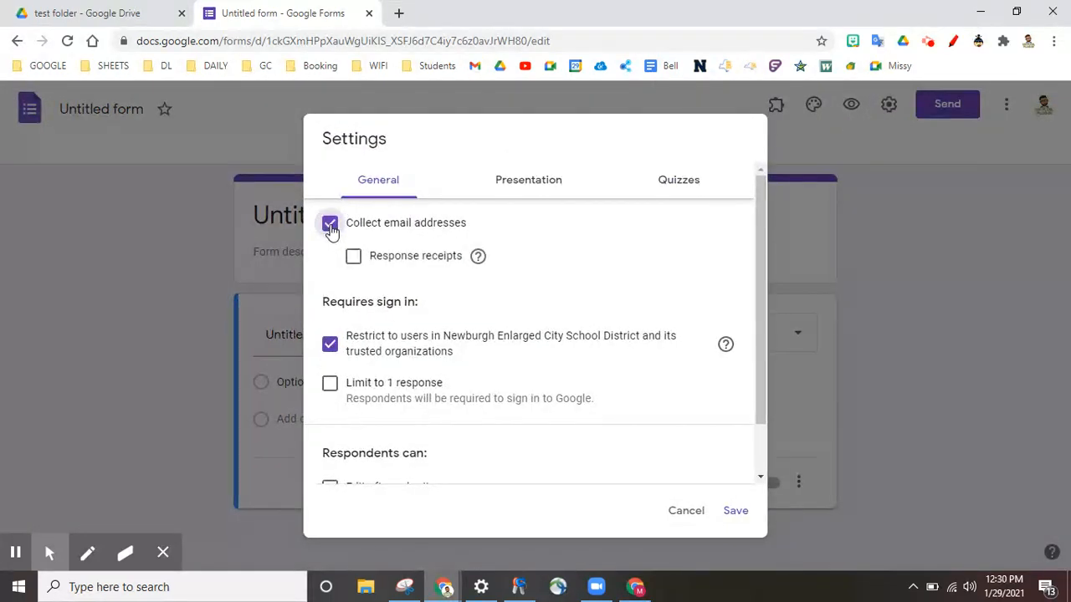
{"action": "scroll", "coordinate": [562, 306], "scroll_direction": "down", "scroll_amount": 1}
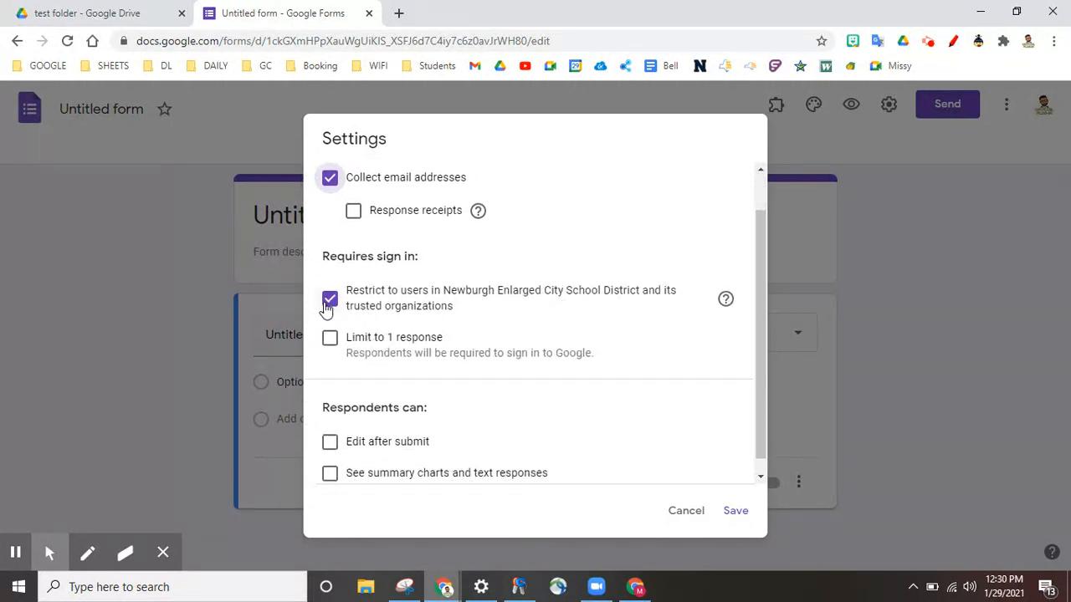
{"action": "left_click", "coordinate": [330, 301]}
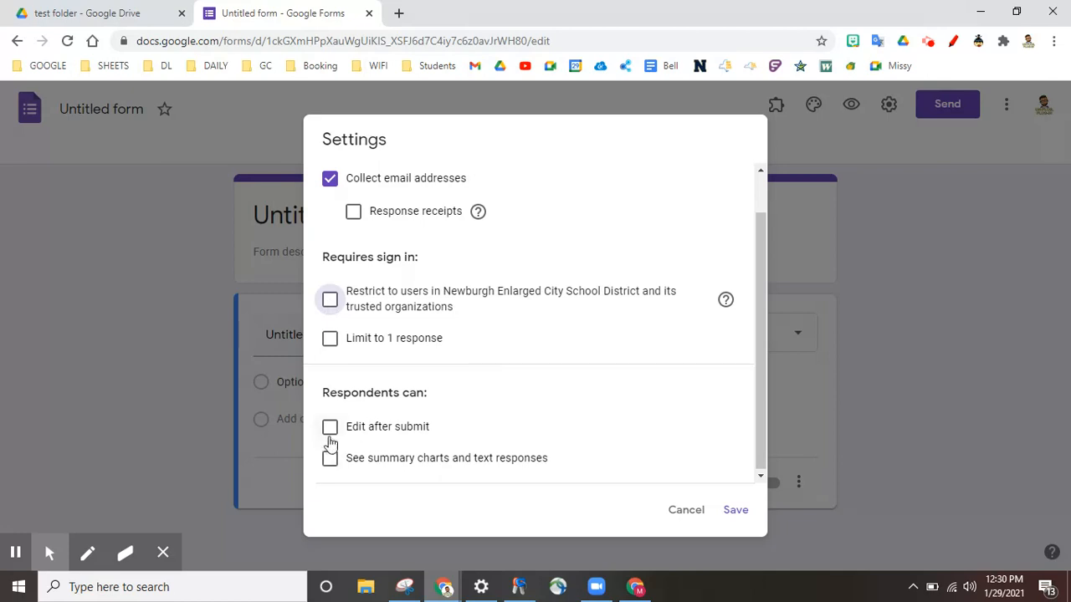
{"action": "left_click", "coordinate": [330, 430]}
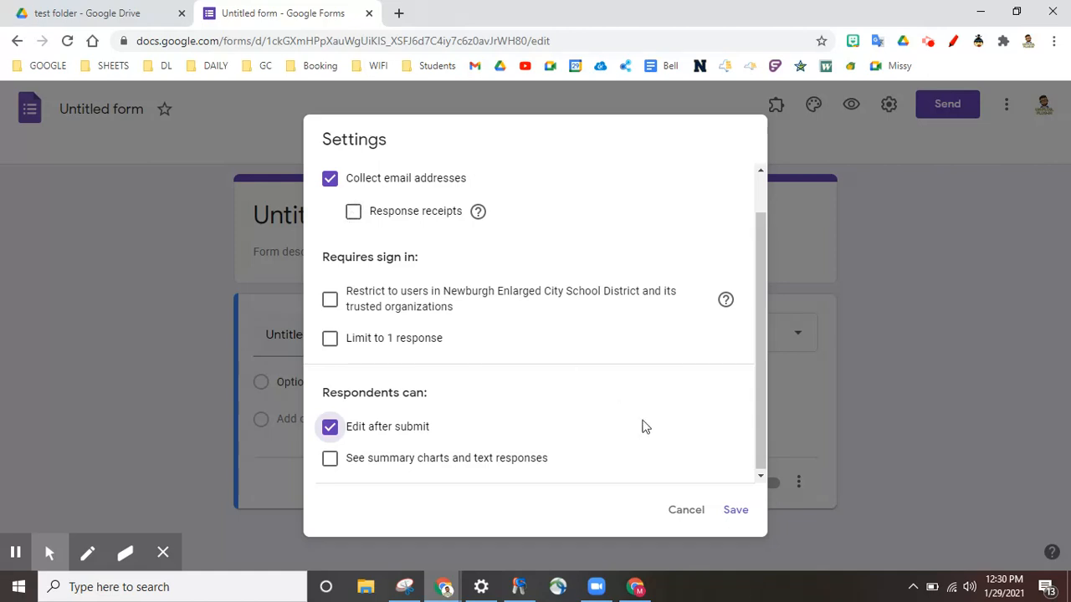
{"action": "left_click", "coordinate": [729, 510]}
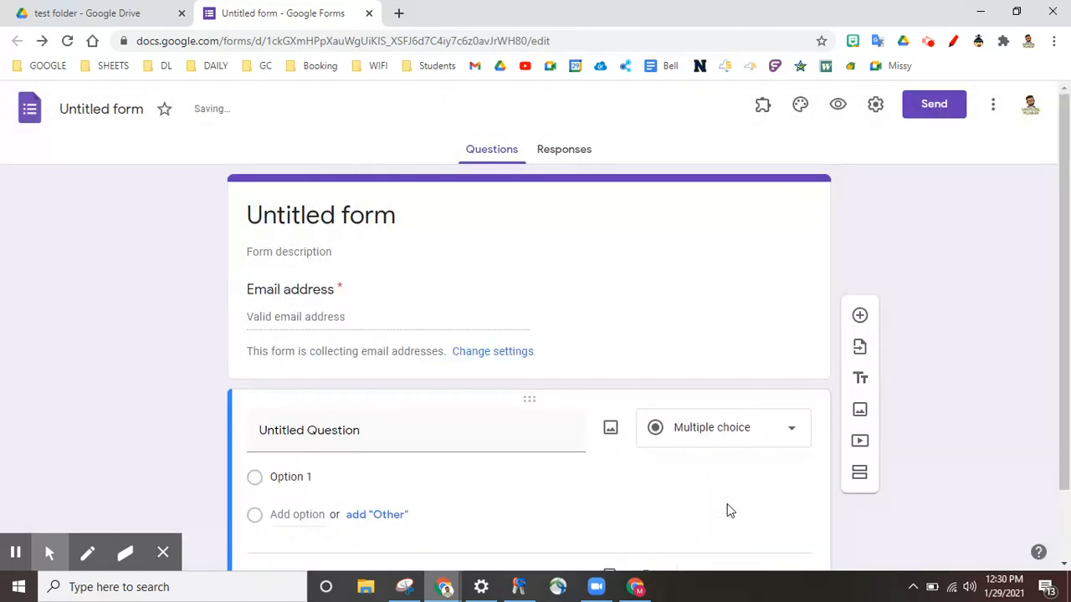
Title the form 'test quiz'
{"action": "left_click", "coordinate": [318, 205]}
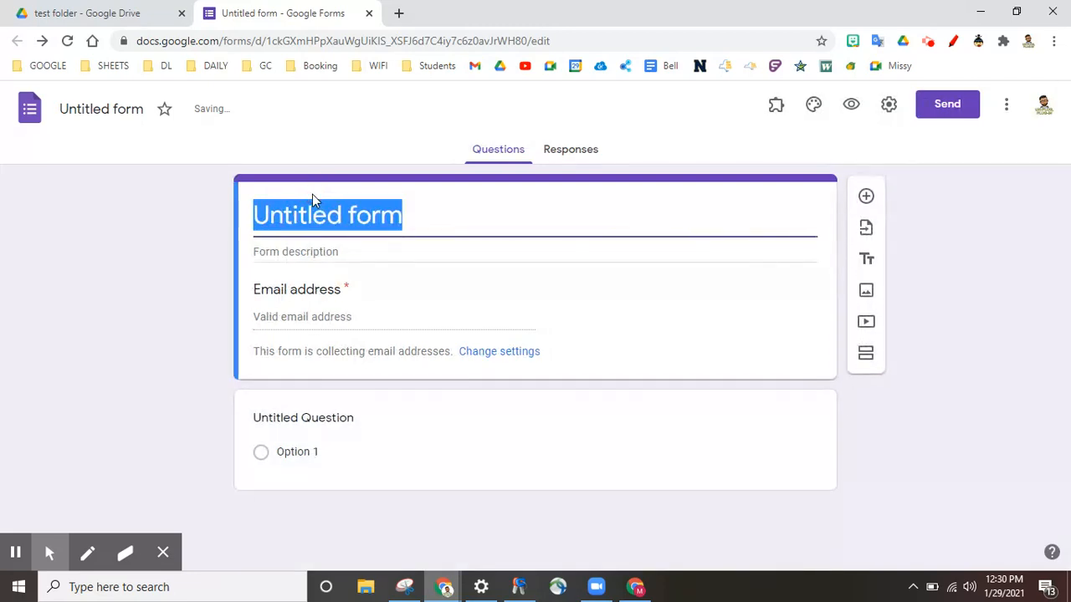
{"action": "type", "text": "test quiz"}
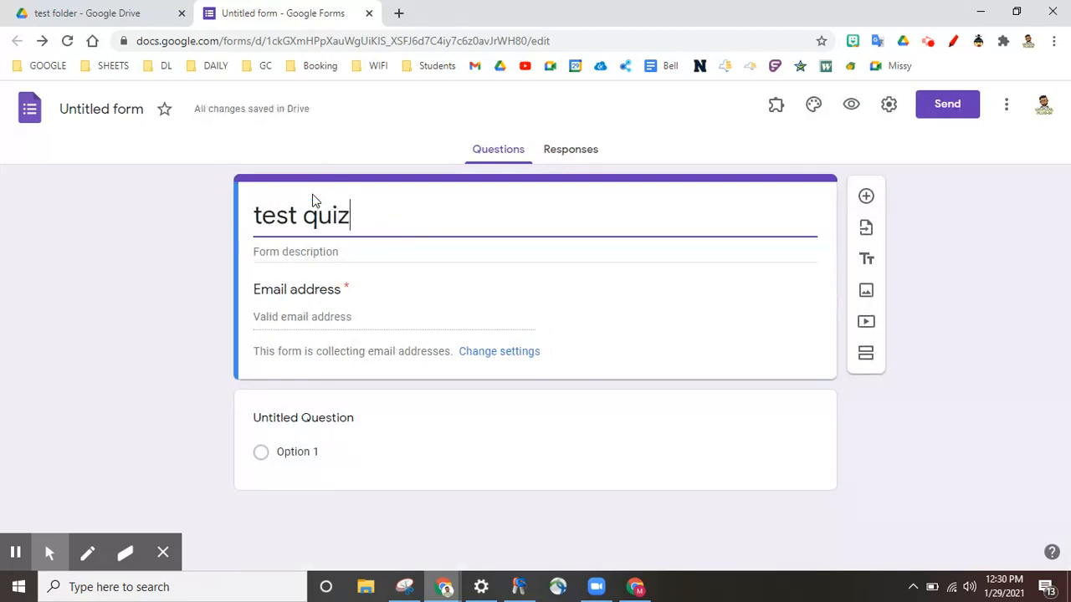
{"action": "left_click", "coordinate": [209, 302]}
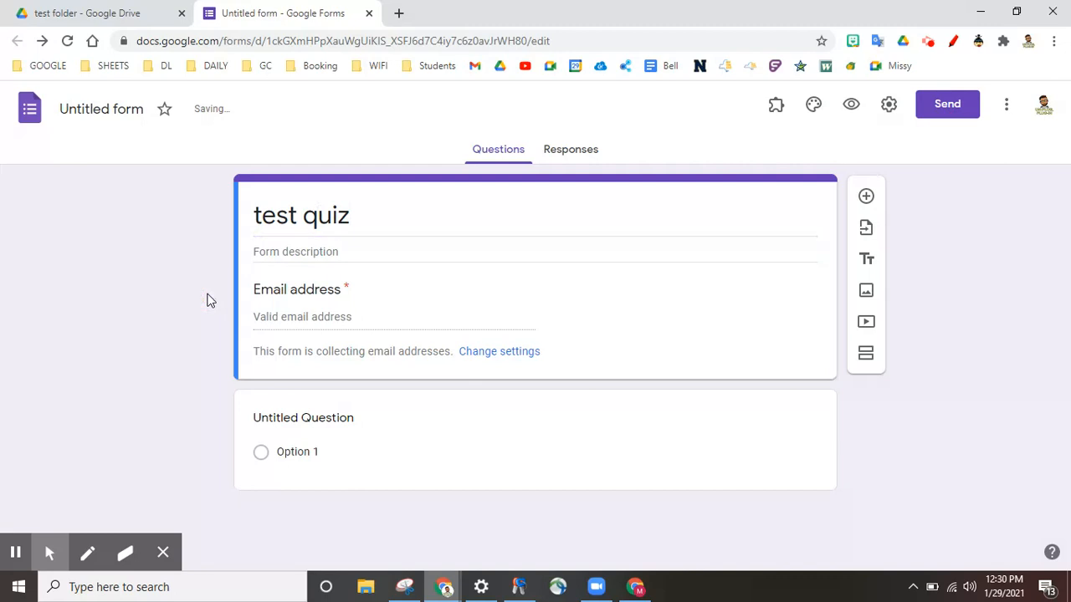
Add a second section and delete the default untitled question
{"action": "left_click", "coordinate": [298, 420]}
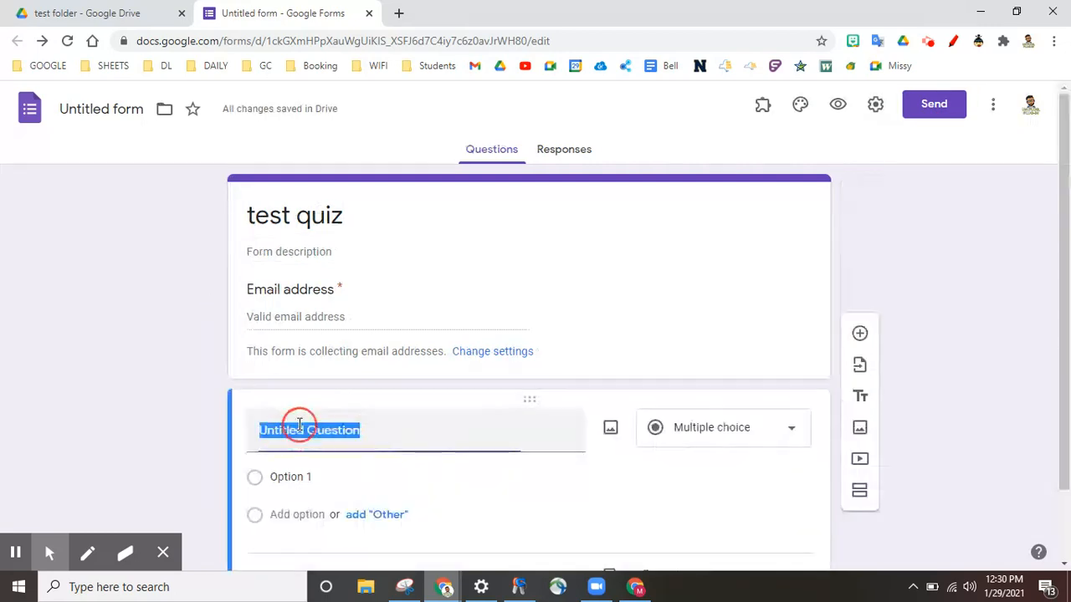
{"action": "scroll", "coordinate": [926, 354], "scroll_direction": "down", "scroll_amount": 1}
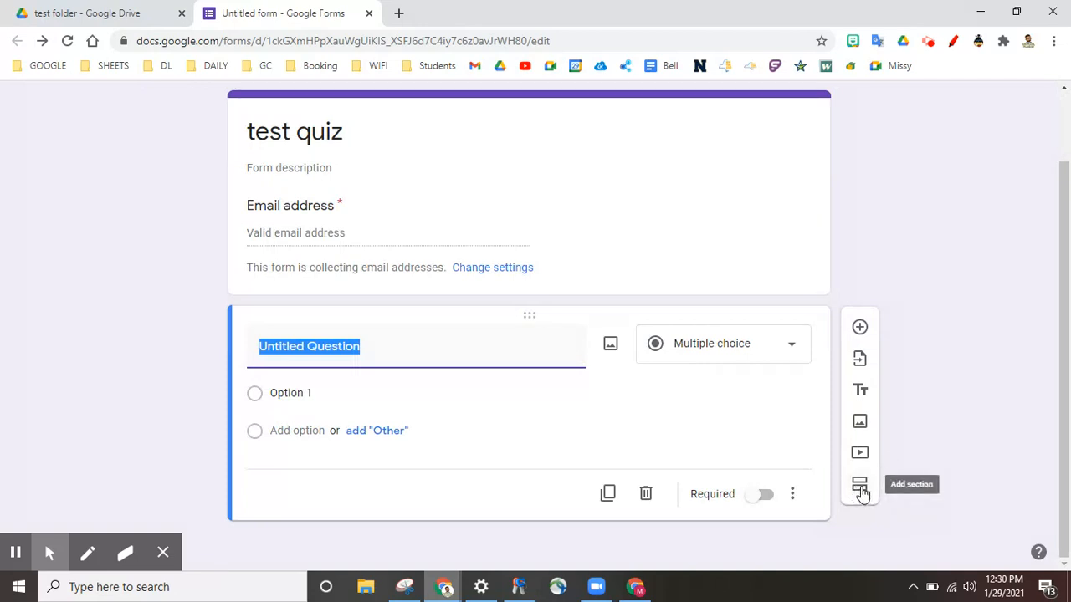
{"action": "left_click", "coordinate": [860, 488]}
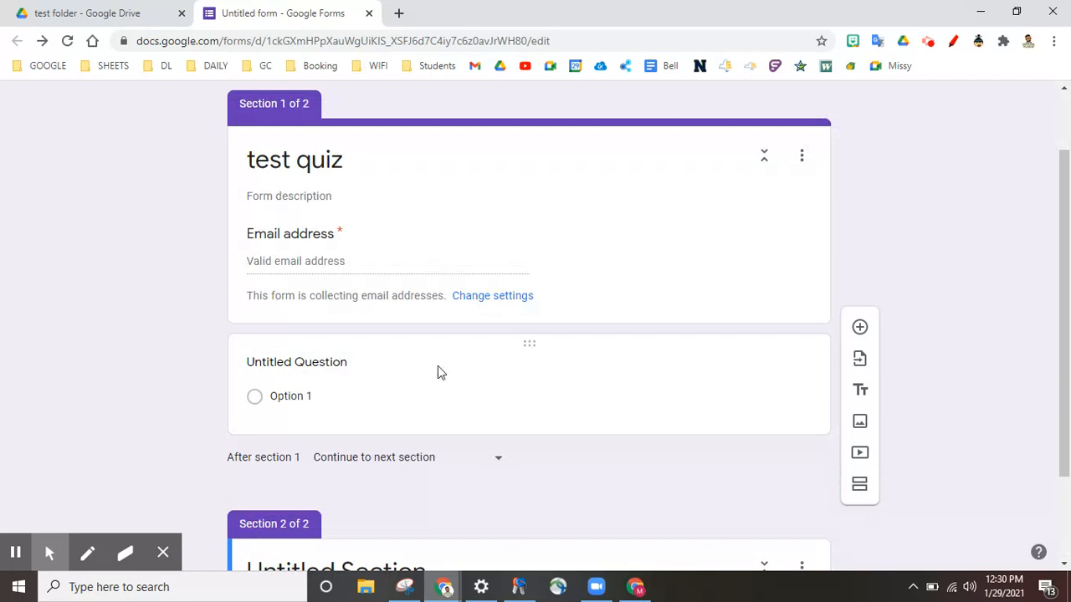
{"action": "left_click", "coordinate": [438, 368]}
{"action": "left_click", "coordinate": [643, 521]}
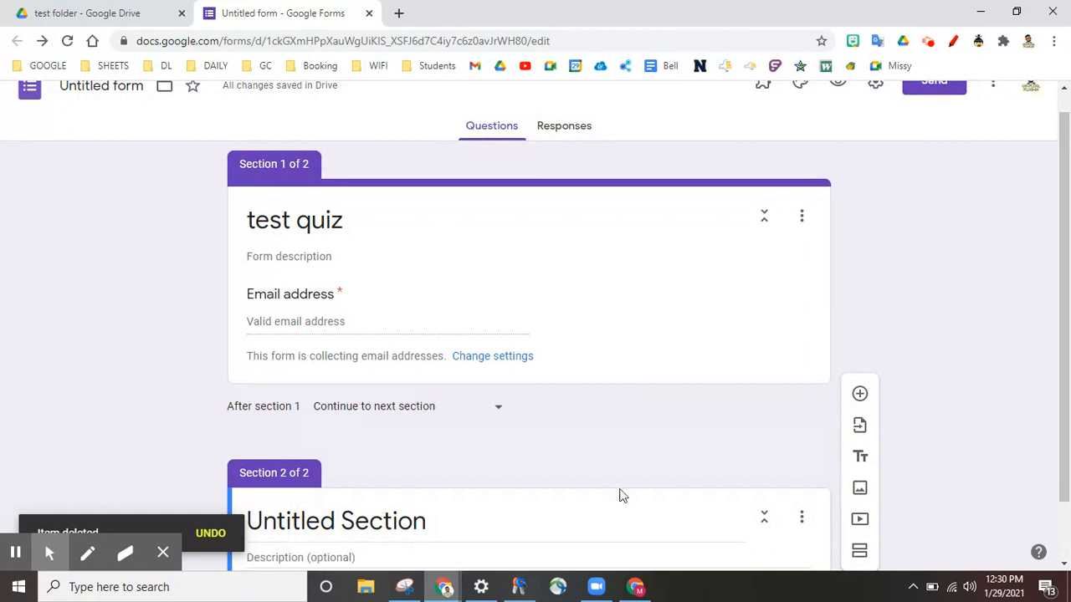
Name the new section 'Demographics' and add a blank question to it
{"action": "scroll", "coordinate": [524, 483], "scroll_direction": "down", "scroll_amount": 1}
{"action": "left_click", "coordinate": [323, 451]}
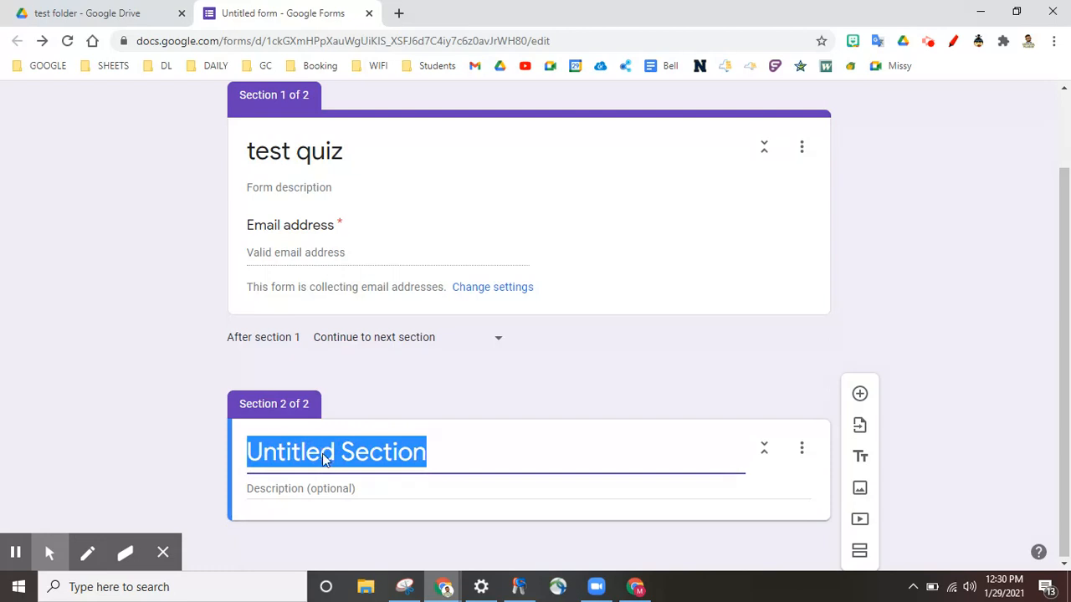
{"action": "type", "text": "Demographics"}
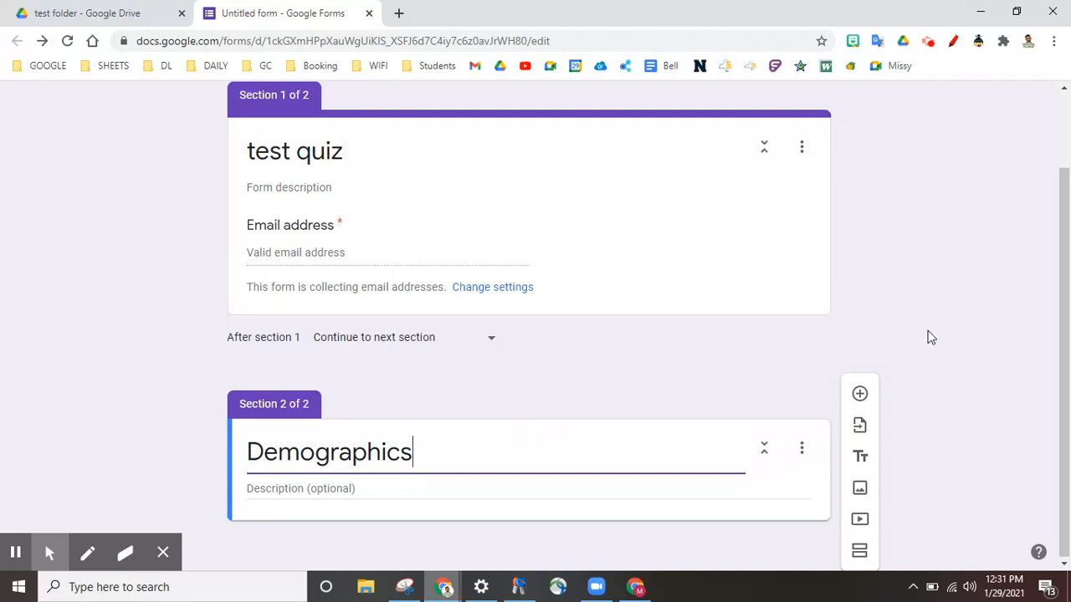
{"action": "left_click", "coordinate": [860, 394]}
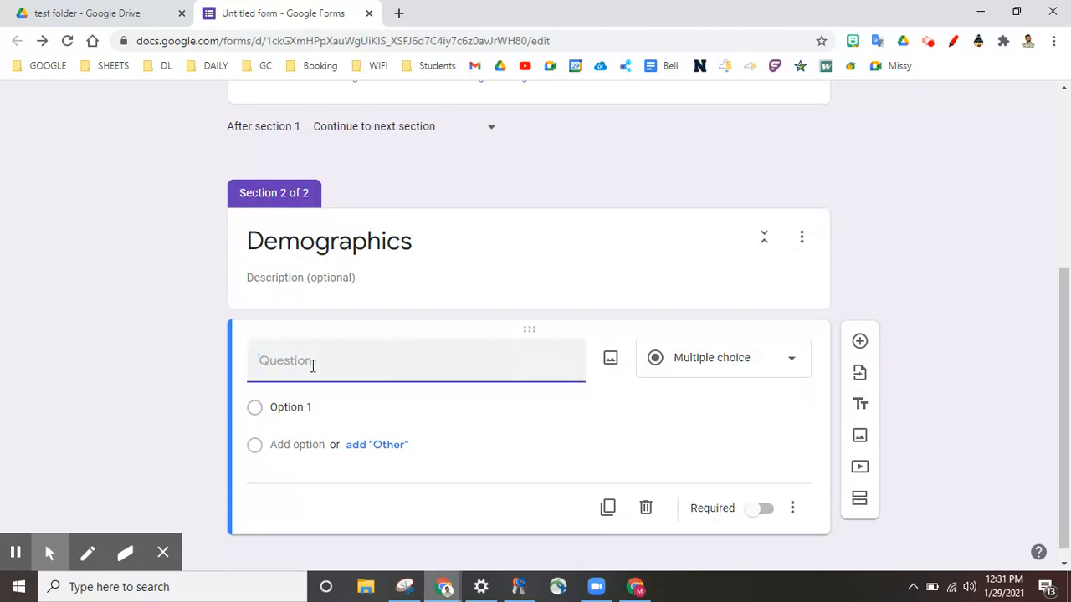
Add 'last name' and 'first name' questions to Demographics, then start a third section
{"action": "type", "text": "last name"}
{"action": "left_click", "coordinate": [859, 355]}
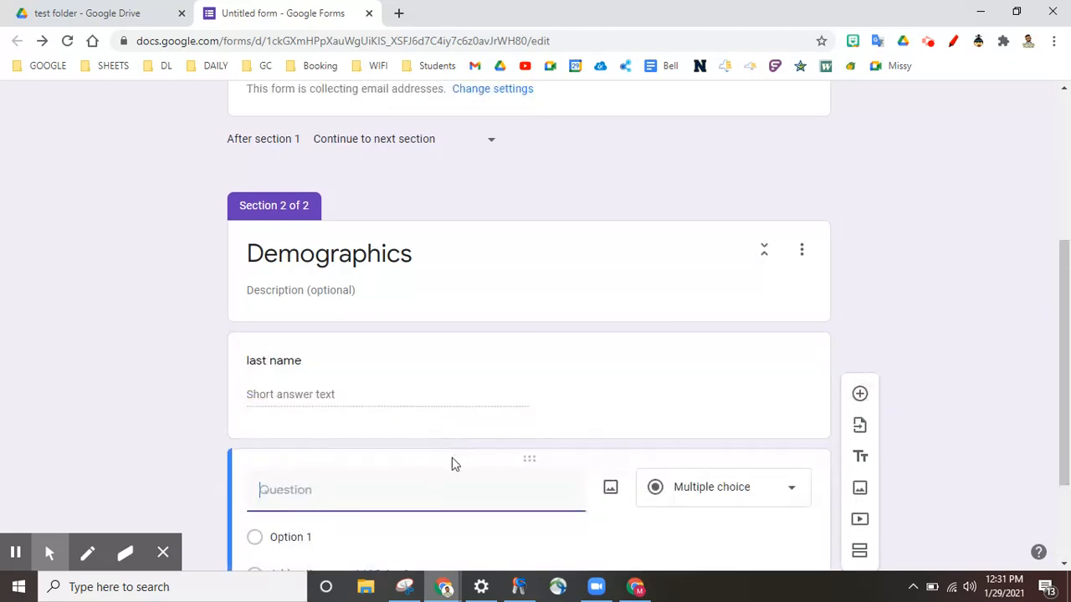
{"action": "type", "text": "first name"}
{"action": "left_click", "coordinate": [951, 299]}
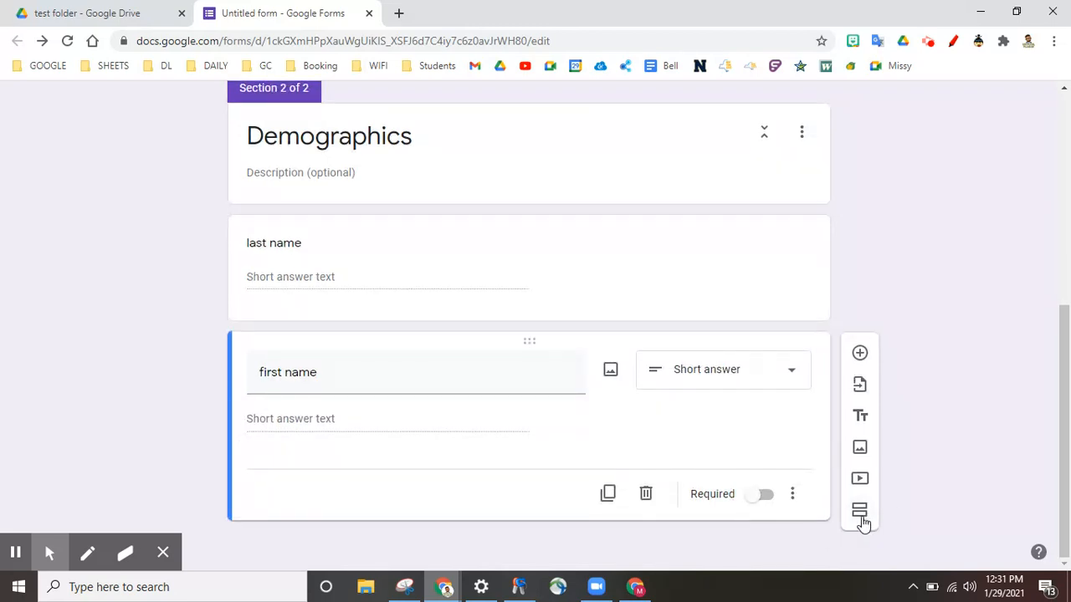
{"action": "left_click", "coordinate": [862, 512]}
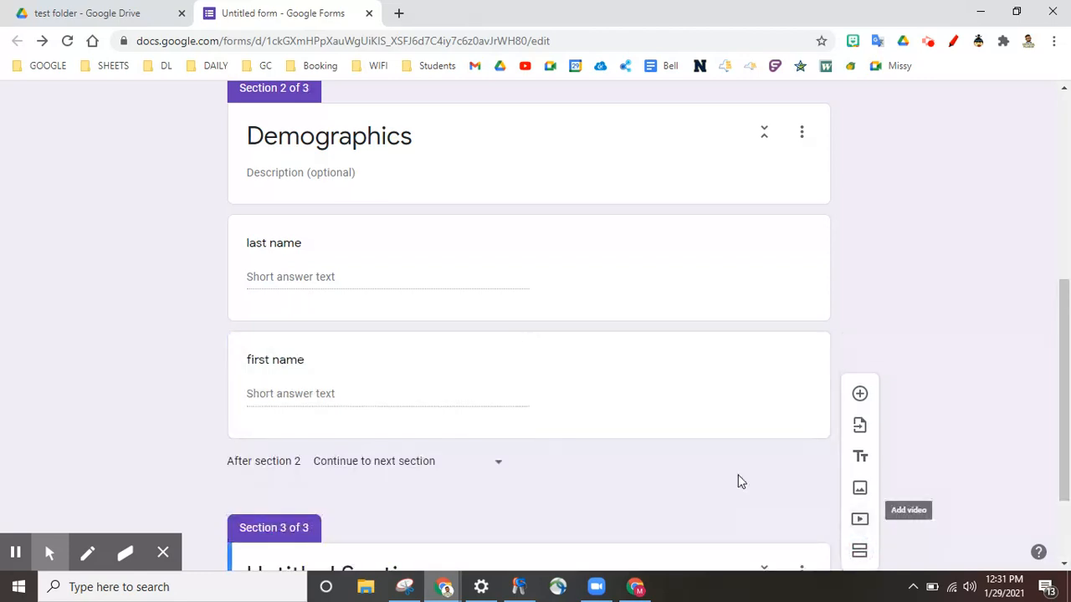
Title the third section 'part 1' and add a blank question beneath it
{"action": "left_click", "coordinate": [322, 452]}
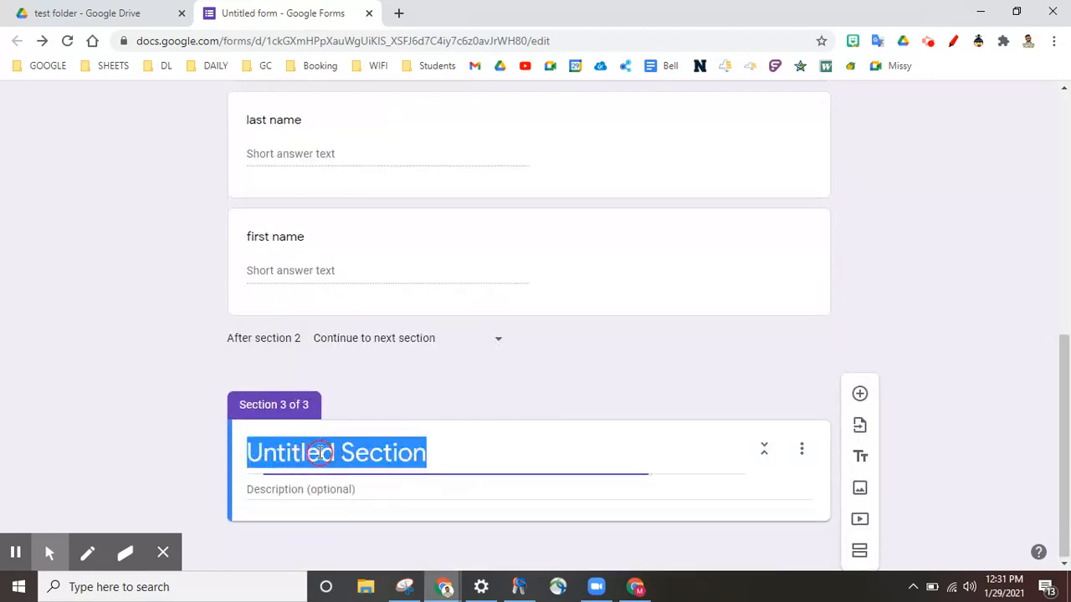
{"action": "type", "text": "part 1"}
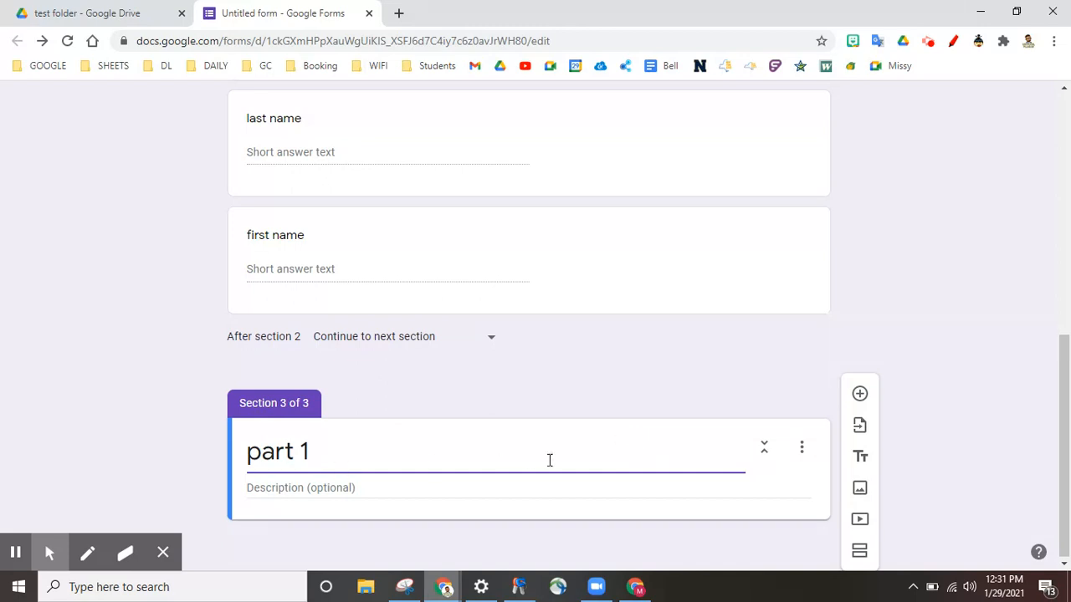
{"action": "left_click", "coordinate": [860, 394]}
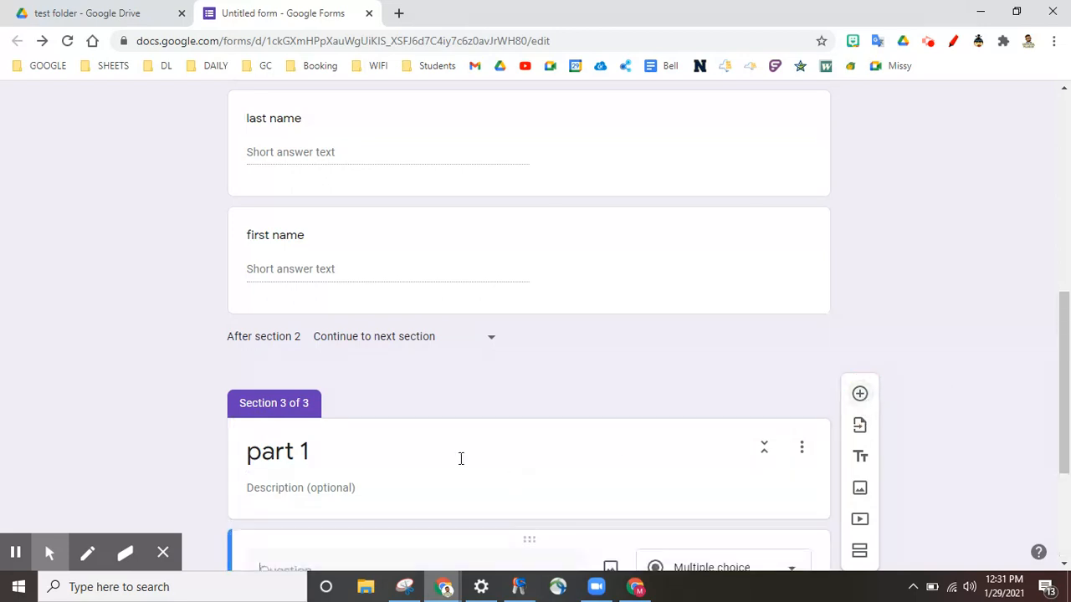
Write the question 'what is your fav. color' with options blue, green and yellow
{"action": "type", "text": "wh"}
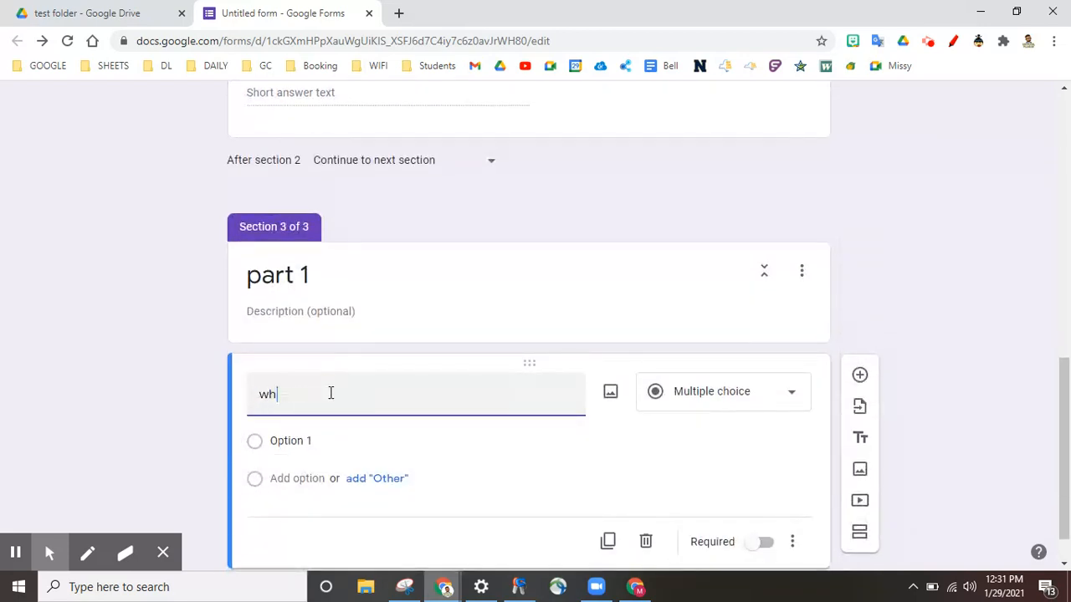
{"action": "type", "text": "at is your"}
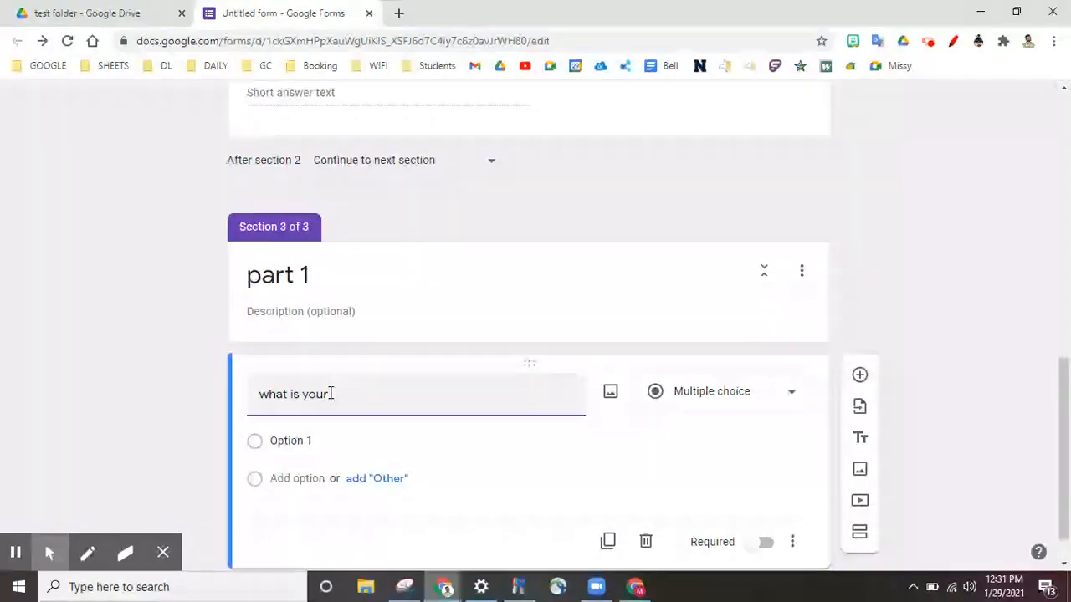
{"action": "type", "text": " fav. color"}
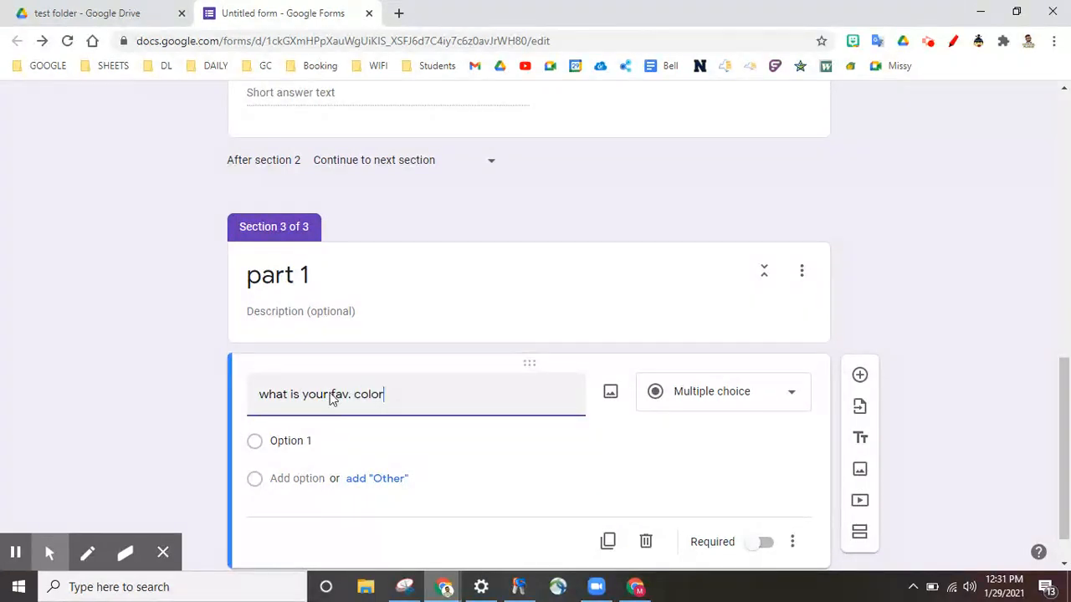
{"action": "left_click", "coordinate": [300, 441]}
{"action": "type", "text": "blue"}
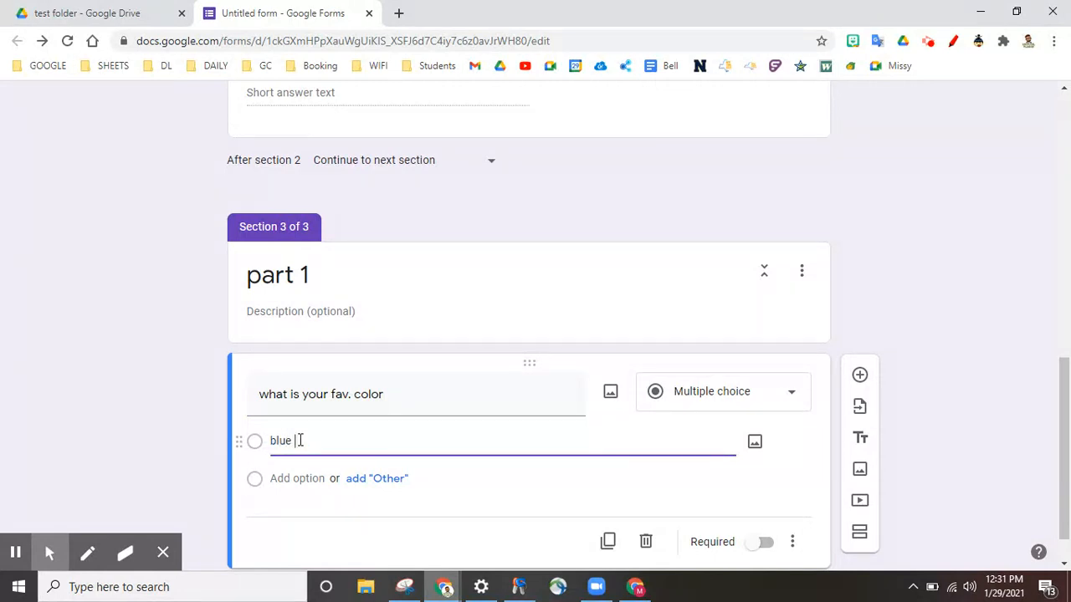
{"action": "key", "text": "Return"}
{"action": "type", "text": "green"}
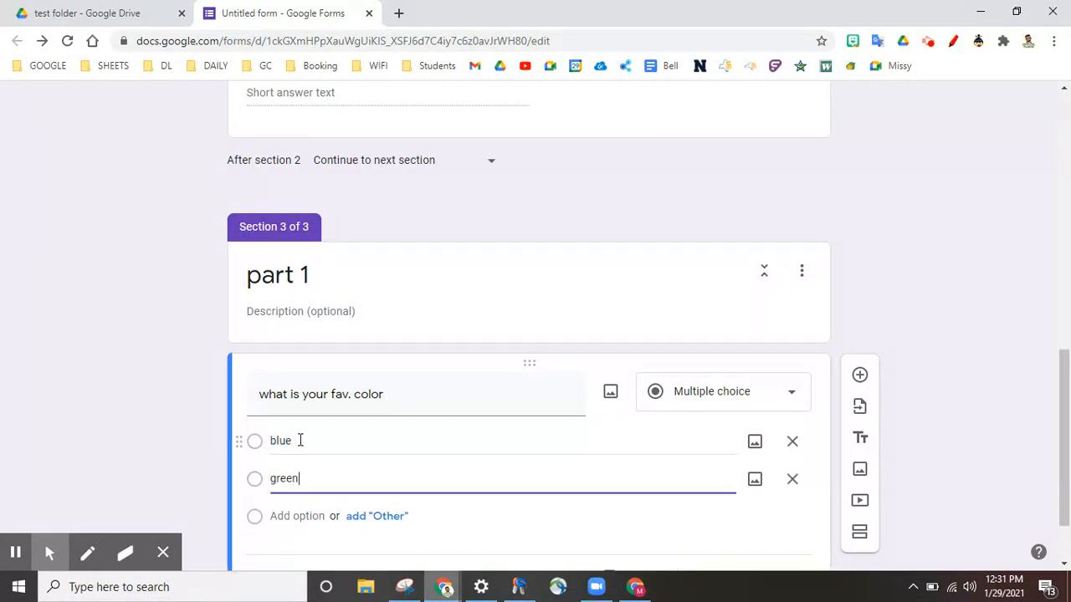
{"action": "key", "text": "Return"}
{"action": "type", "text": "yello"}
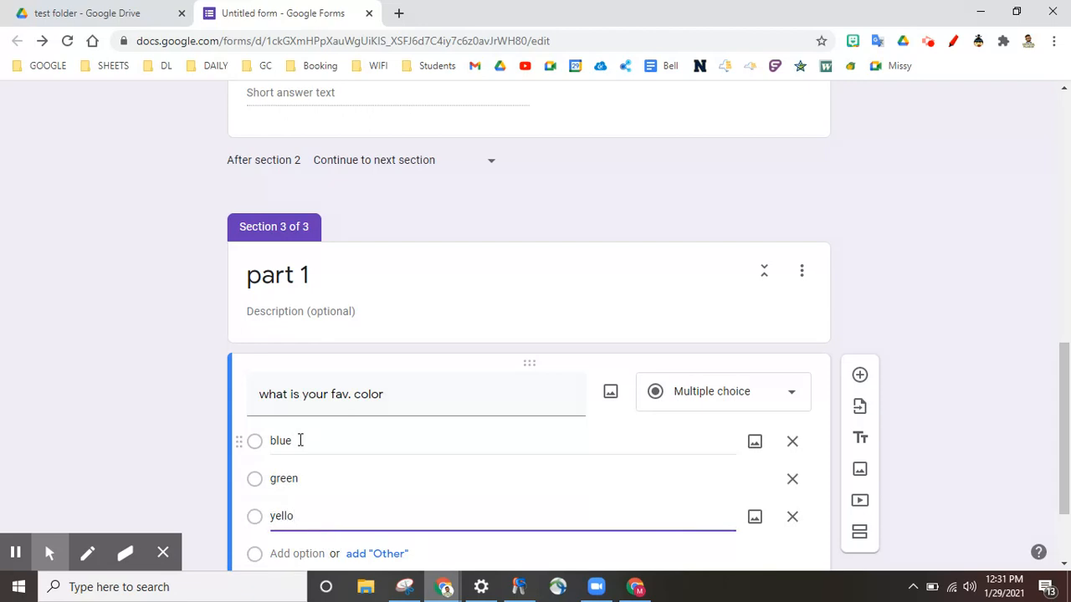
{"action": "type", "text": "w"}
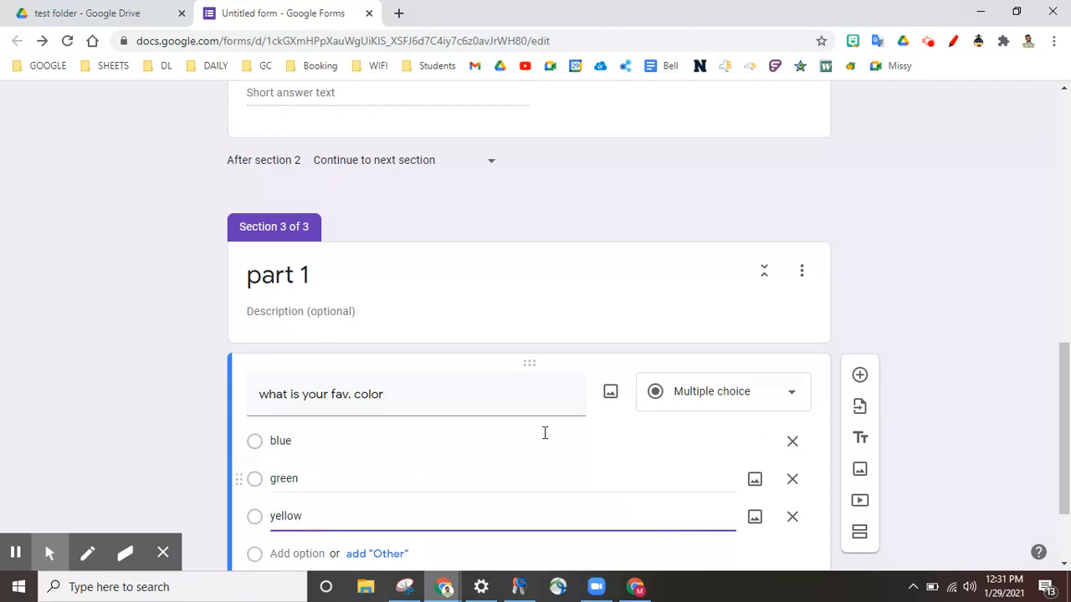
Add a 'what is the date' question, then insert another question after it
{"action": "left_click", "coordinate": [862, 374]}
{"action": "left_click", "coordinate": [390, 348]}
{"action": "type", "text": "what is "}
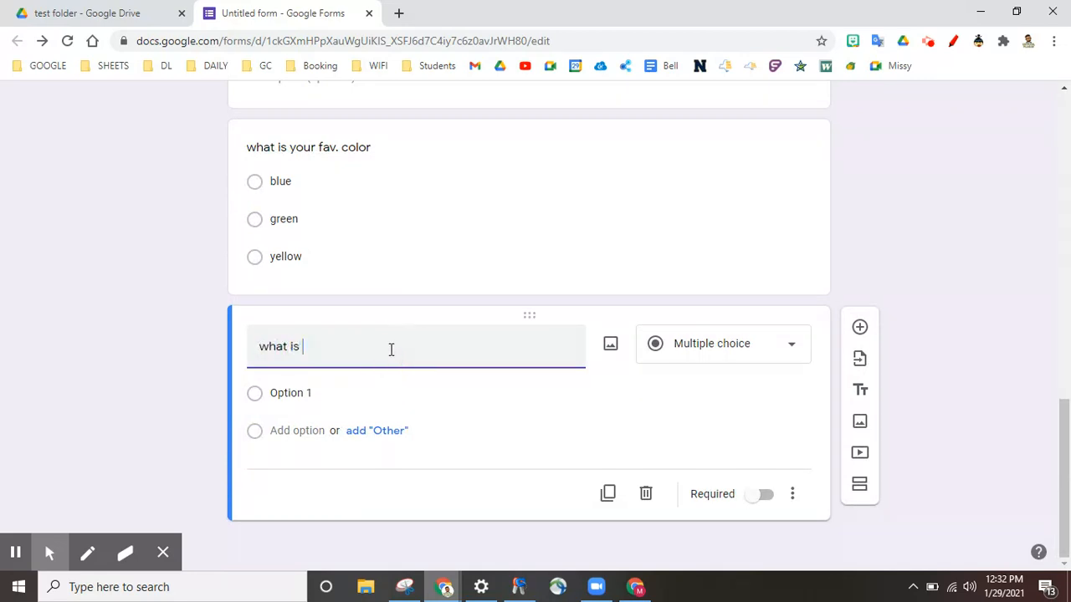
{"action": "type", "text": "the date"}
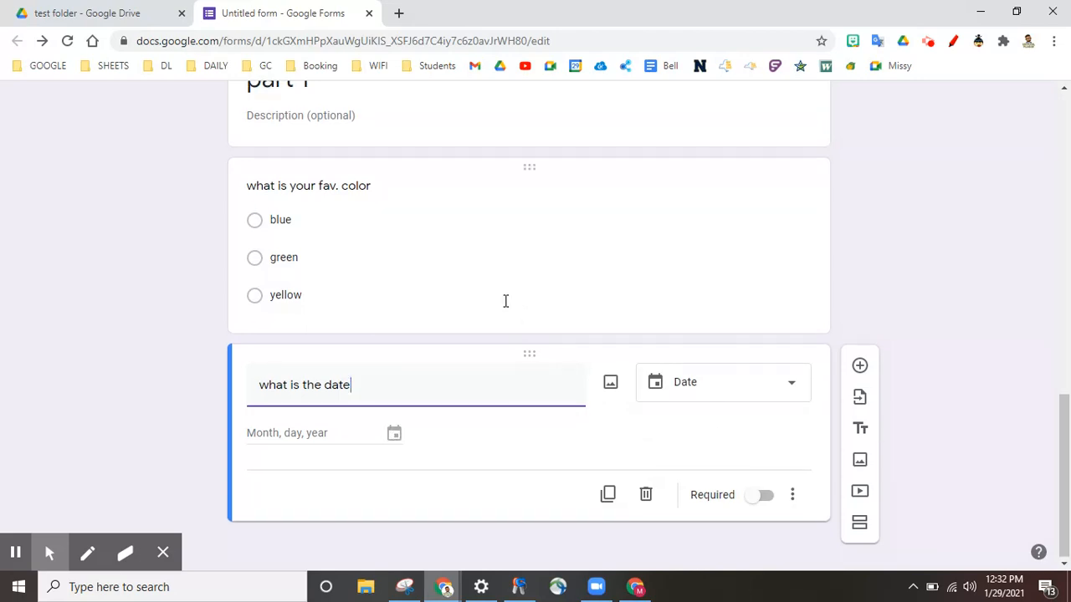
{"action": "scroll", "coordinate": [505, 301], "scroll_direction": "up", "scroll_amount": 1}
{"action": "scroll", "coordinate": [506, 301], "scroll_direction": "down", "scroll_amount": 1}
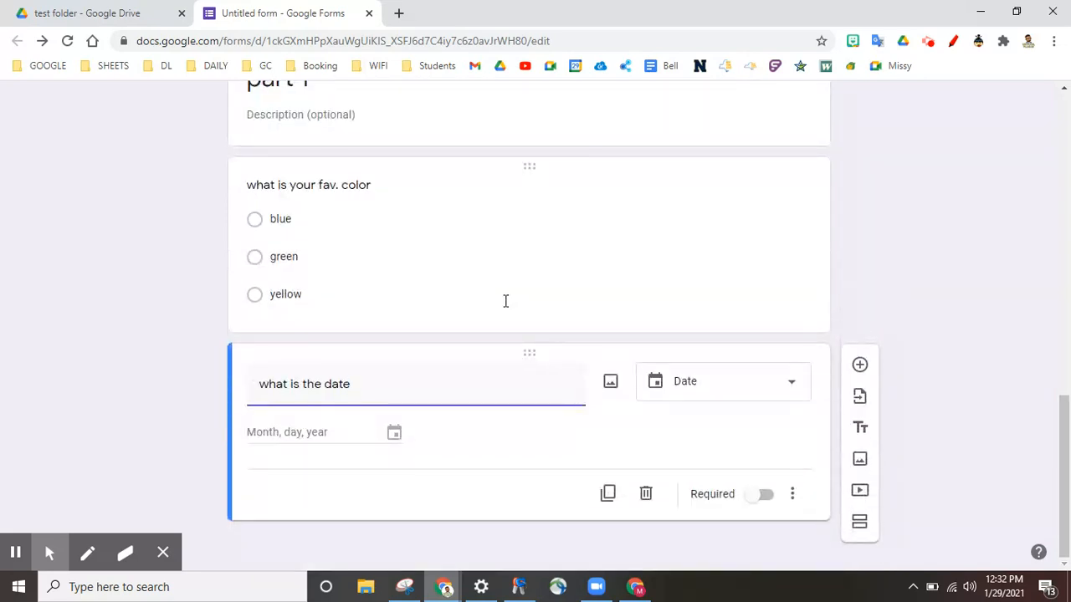
{"action": "left_click", "coordinate": [856, 369]}
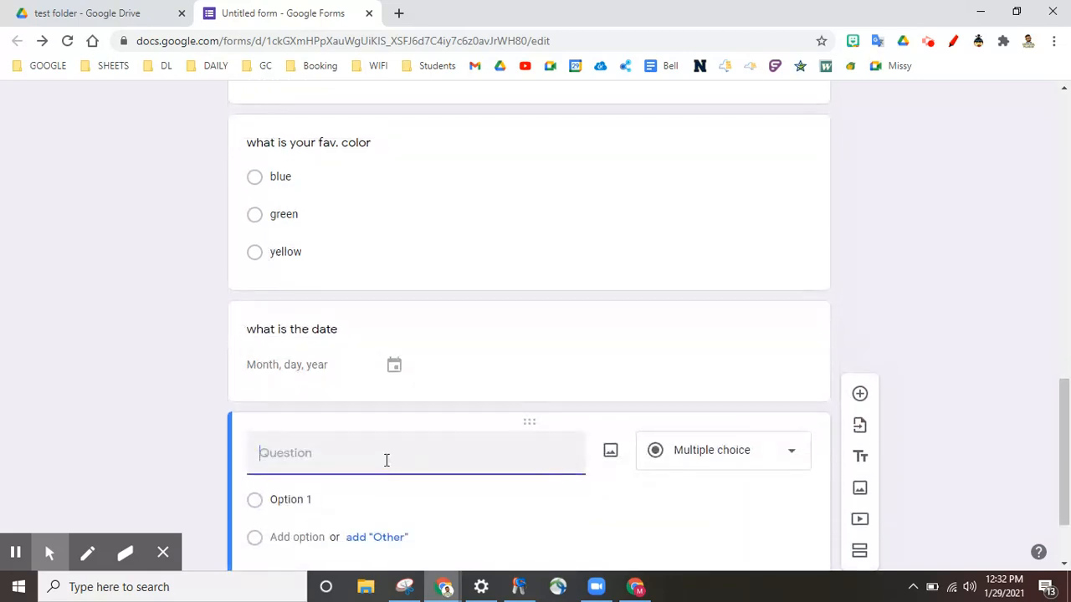
Make the new question 'save work?' with answer options yes and no
{"action": "type", "text": "save work?"}
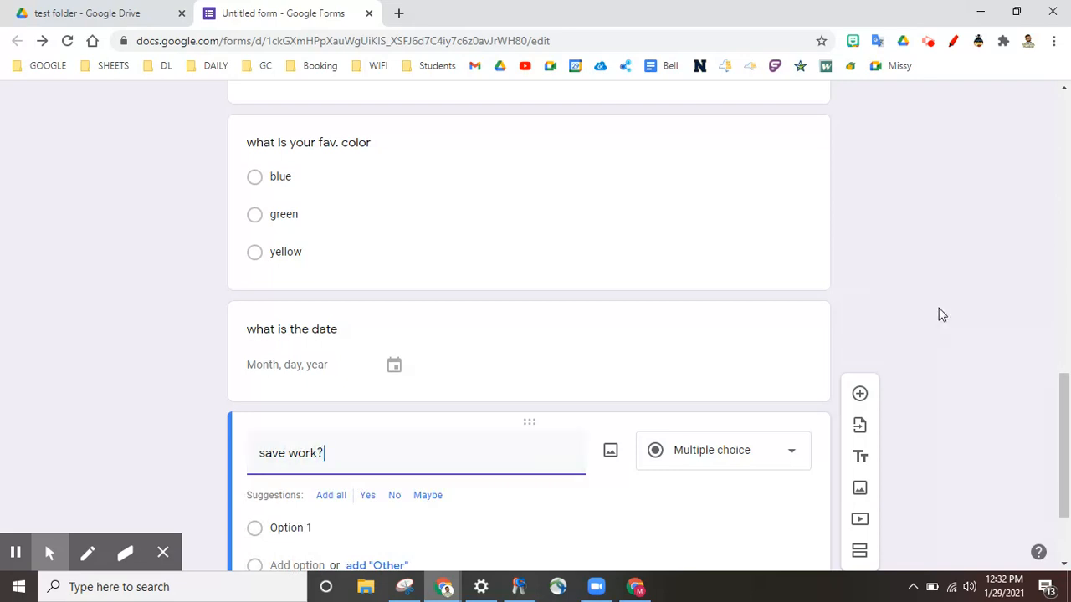
{"action": "scroll", "coordinate": [936, 313], "scroll_direction": "down", "scroll_amount": 2}
{"action": "left_click", "coordinate": [283, 392]}
{"action": "type", "text": "yes"}
{"action": "left_click", "coordinate": [293, 432]}
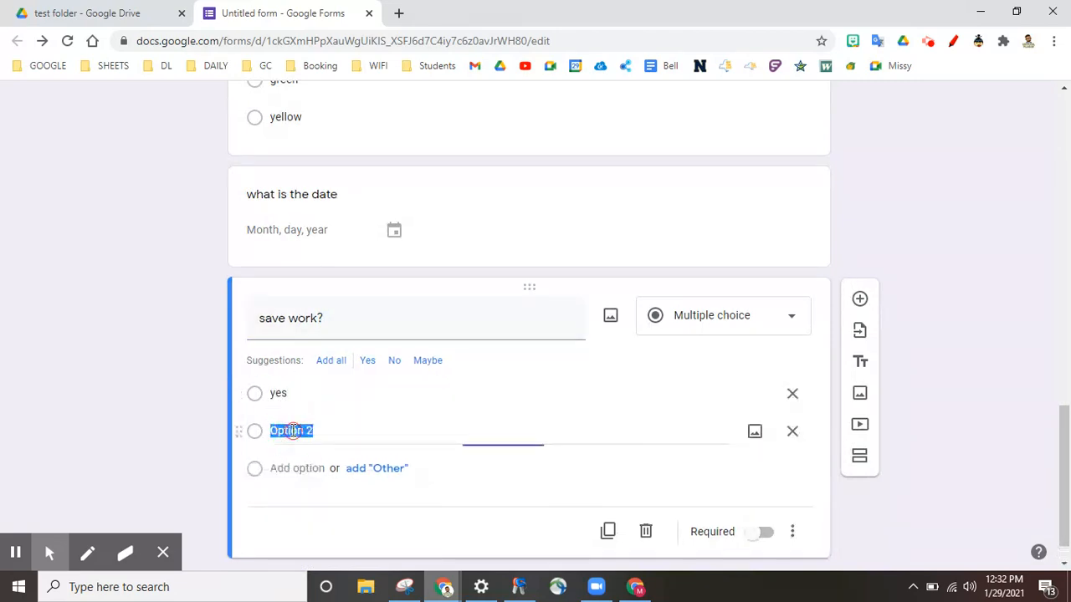
{"action": "type", "text": "no"}
{"action": "left_click", "coordinate": [958, 282]}
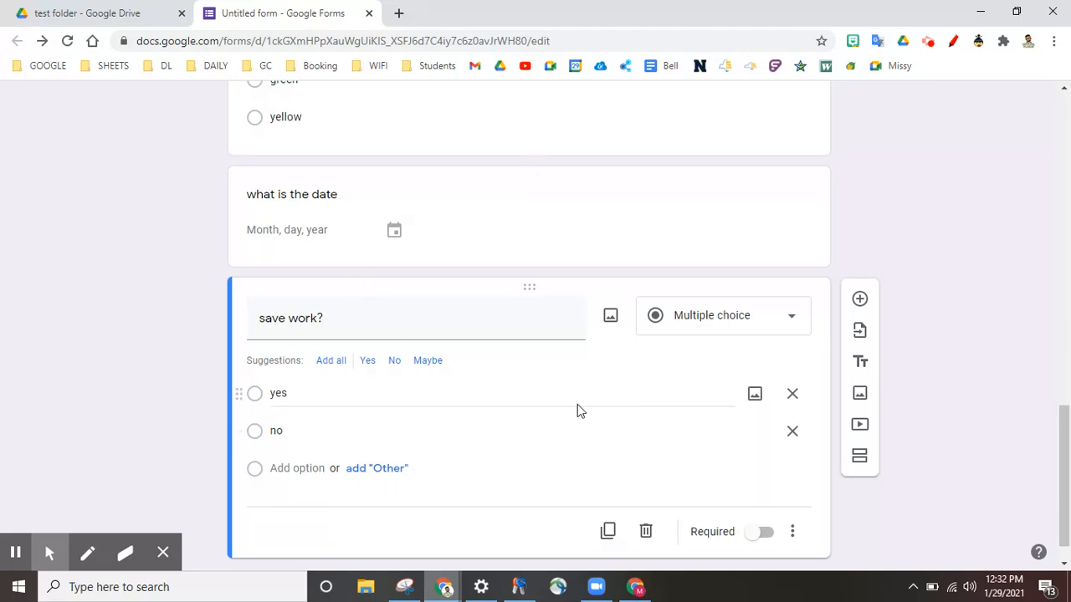
Start a new fourth section after the 'save work?' question
{"action": "scroll", "coordinate": [428, 446], "scroll_direction": "up", "scroll_amount": 3}
{"action": "scroll", "coordinate": [427, 450], "scroll_direction": "down", "scroll_amount": 3}
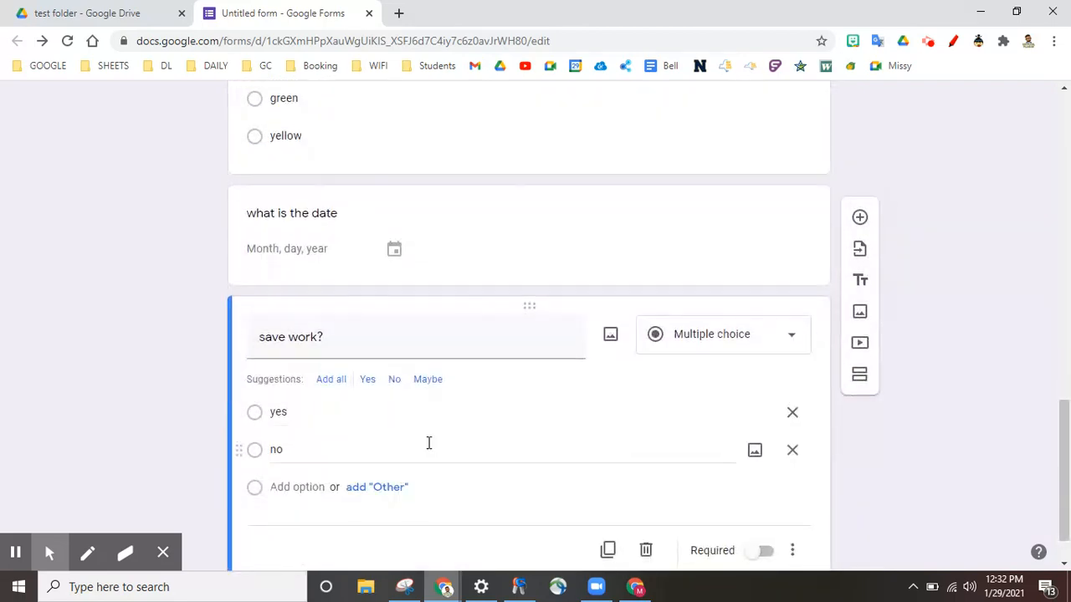
{"action": "scroll", "coordinate": [736, 443], "scroll_direction": "down", "scroll_amount": 1}
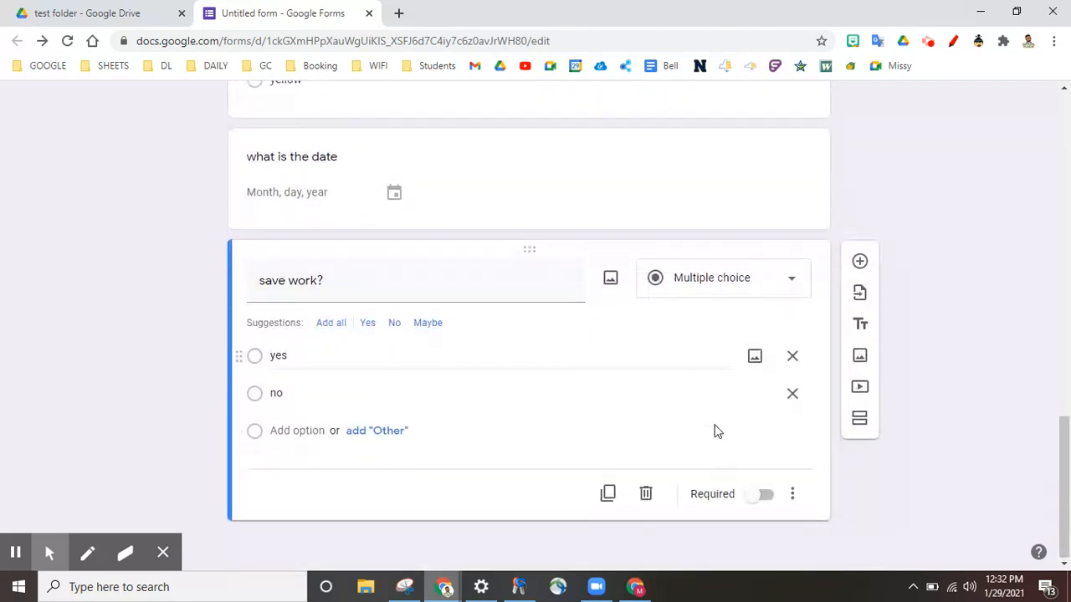
{"action": "left_click", "coordinate": [859, 420]}
Title section 4 'part b' and add a short-answer 'fav food' question
{"action": "scroll", "coordinate": [499, 480], "scroll_direction": "down", "scroll_amount": 1}
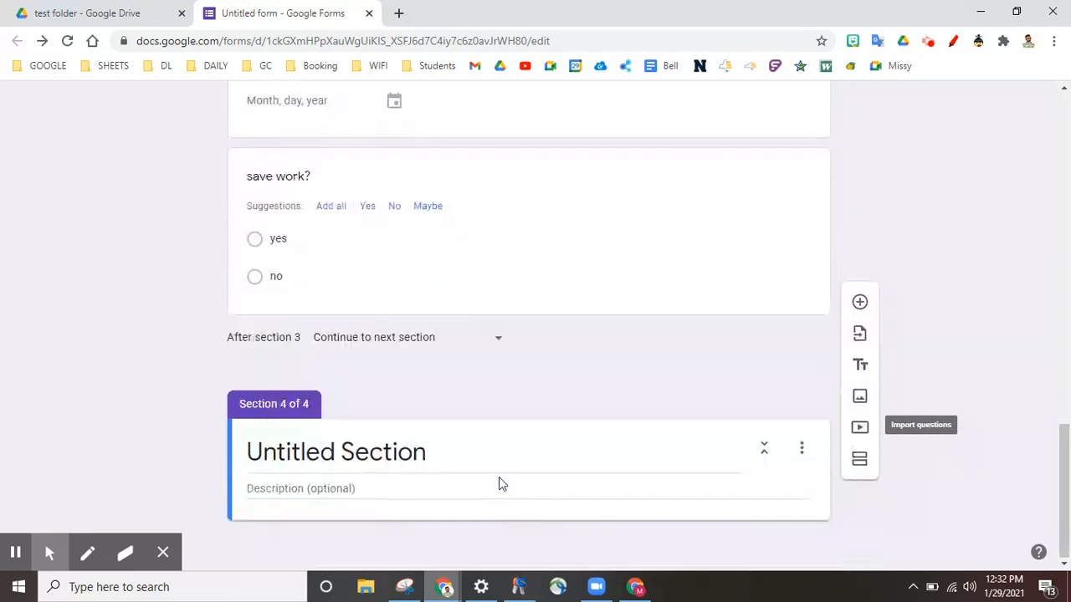
{"action": "left_click", "coordinate": [364, 449]}
{"action": "type", "text": "part b"}
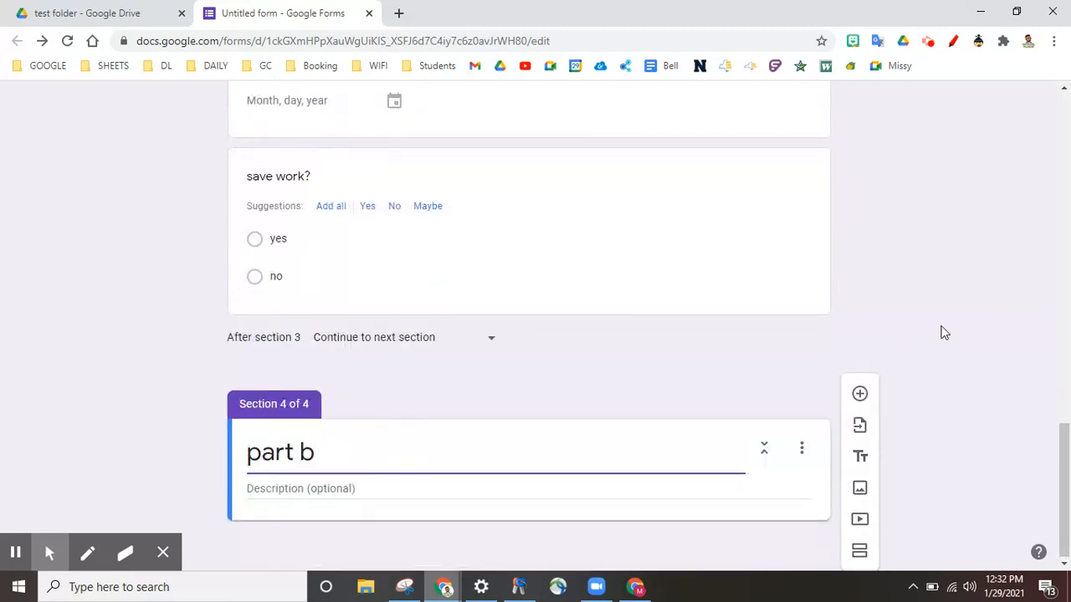
{"action": "left_click", "coordinate": [859, 393]}
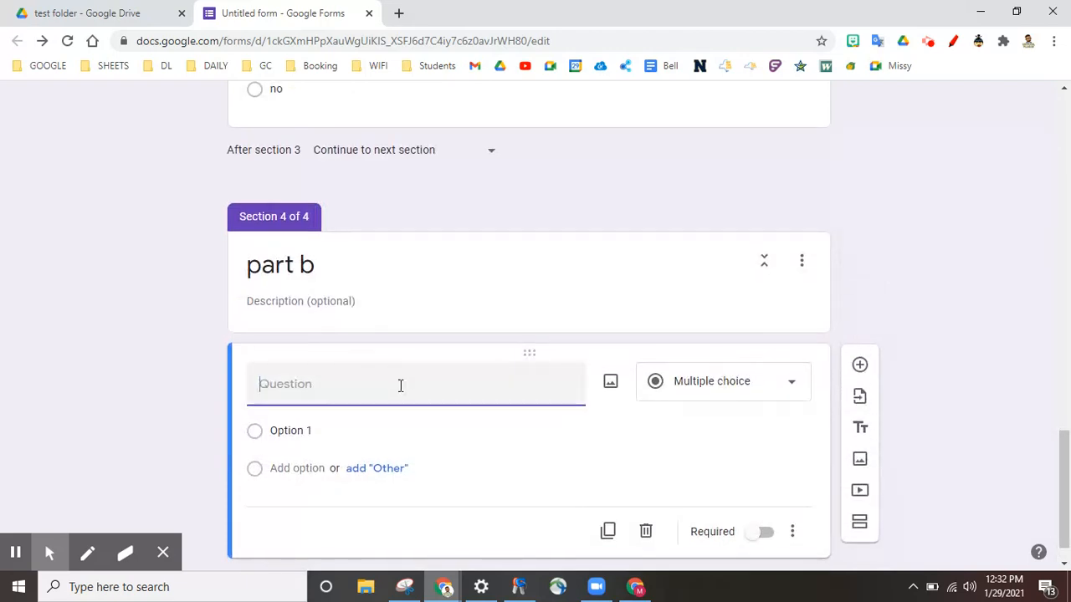
{"action": "type", "text": "fav food"}
{"action": "left_click", "coordinate": [714, 393]}
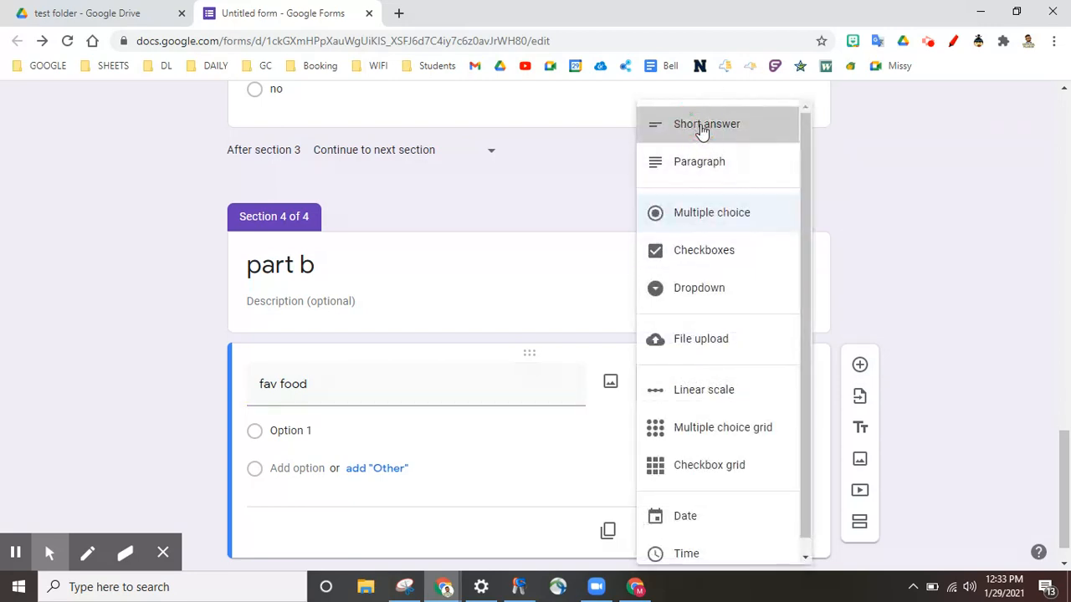
{"action": "left_click", "coordinate": [703, 126]}
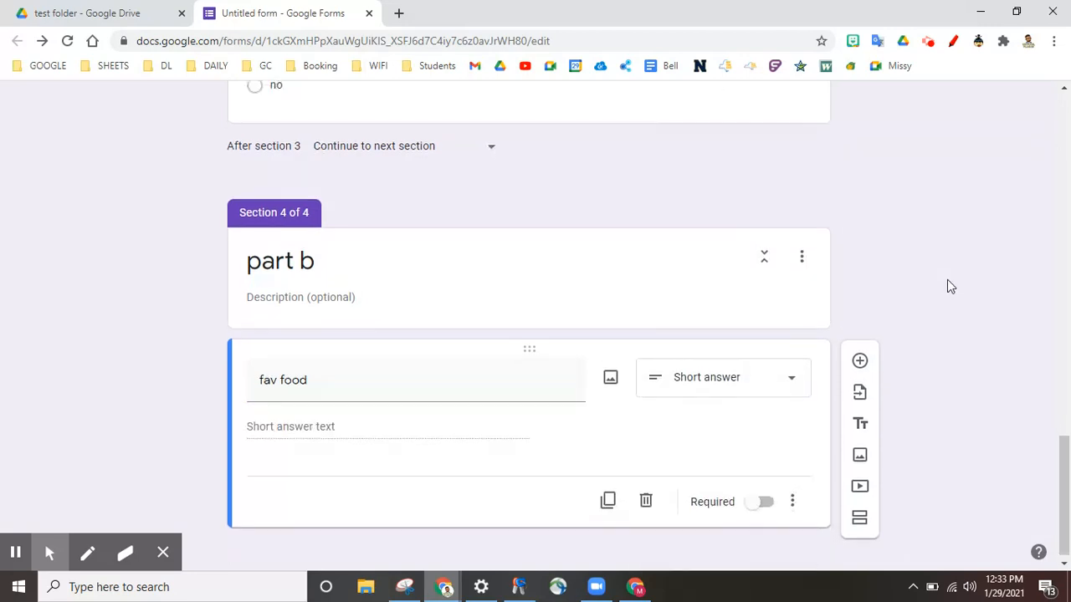
Add a 'save work?' question with yes/no options, then a fifth section
{"action": "left_click", "coordinate": [860, 361]}
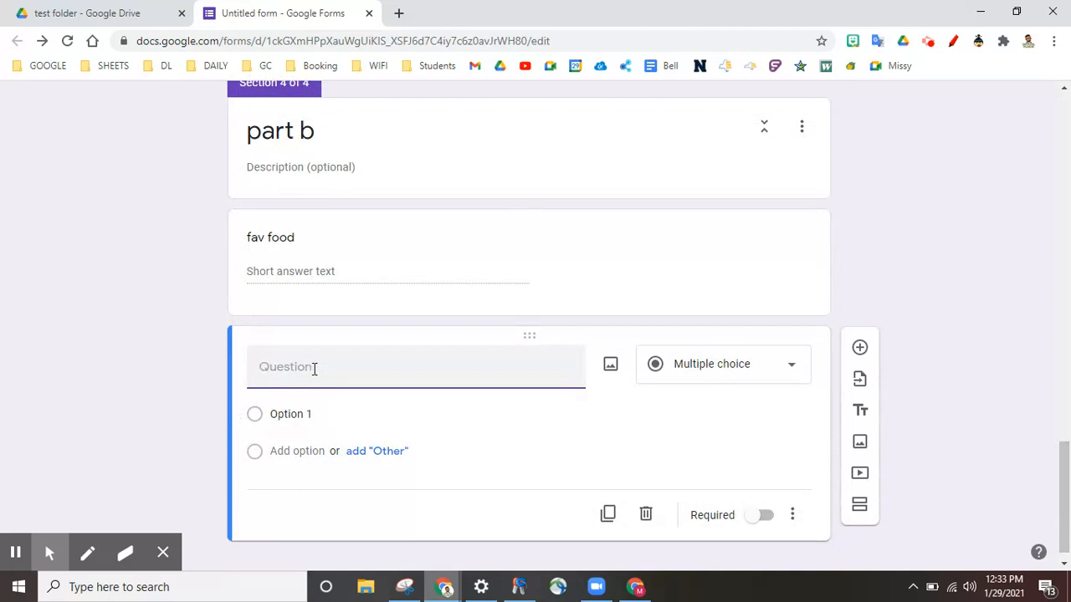
{"action": "scroll", "coordinate": [314, 373], "scroll_direction": "up", "scroll_amount": 6}
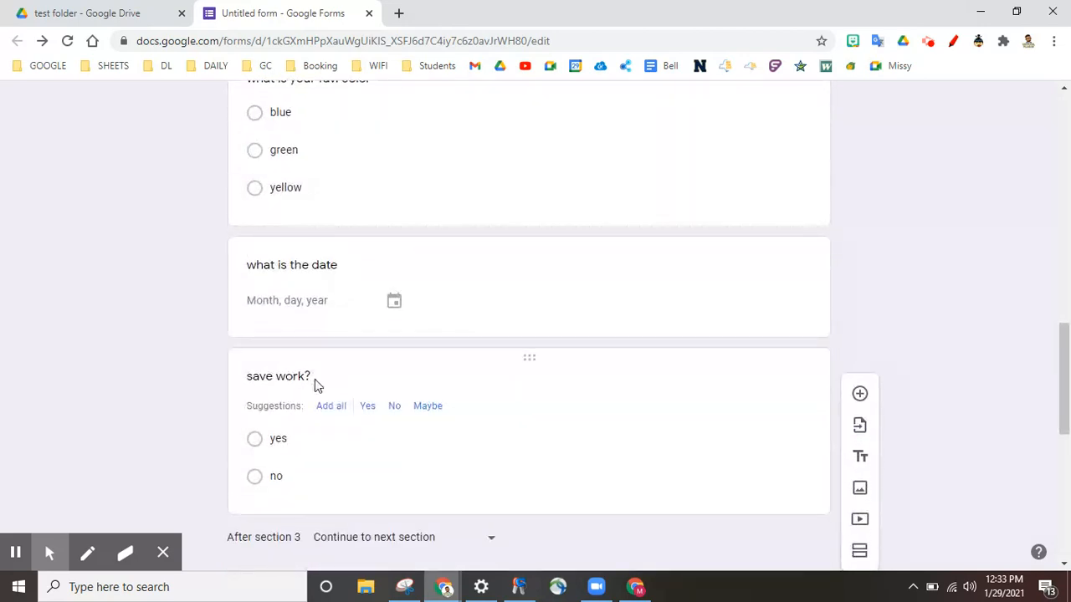
{"action": "scroll", "coordinate": [315, 380], "scroll_direction": "down", "scroll_amount": 7}
{"action": "type", "text": "save work?"}
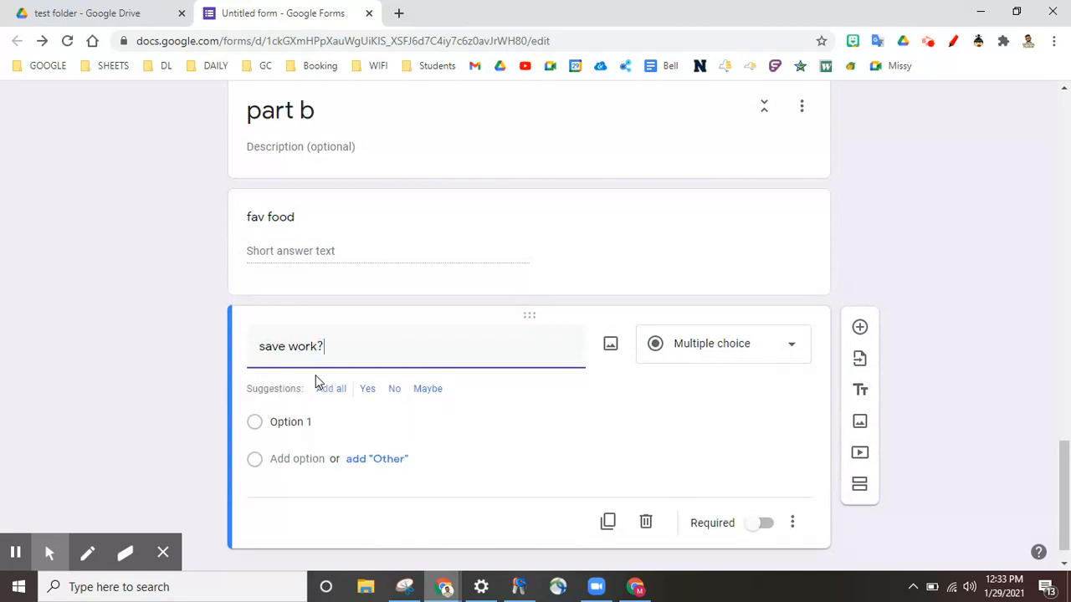
{"action": "left_click", "coordinate": [299, 421]}
{"action": "type", "text": "yes"}
{"action": "left_click", "coordinate": [295, 459]}
{"action": "type", "text": "no"}
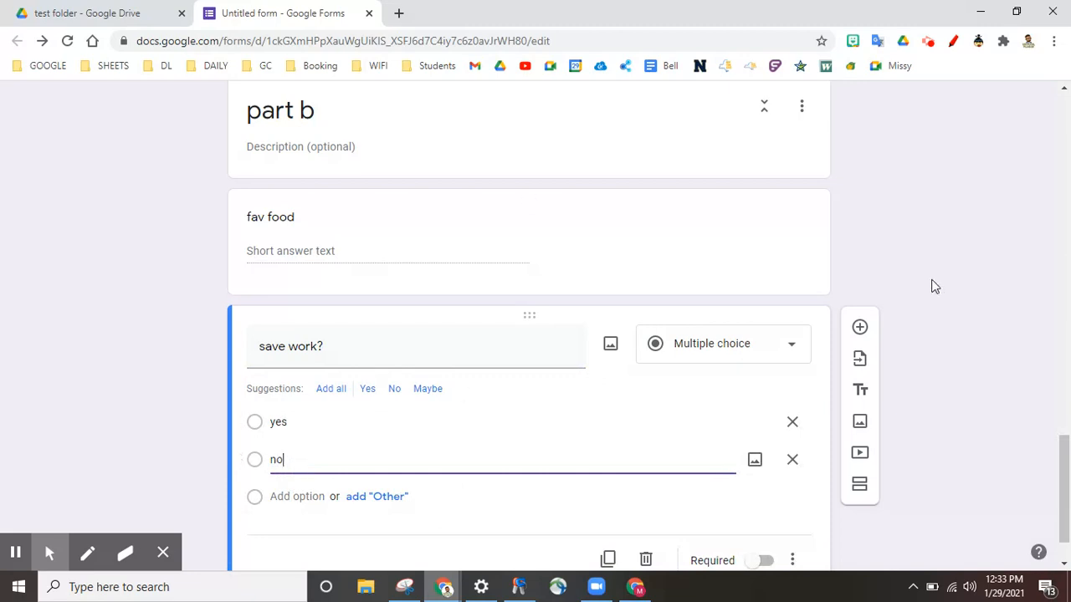
{"action": "left_click", "coordinate": [934, 286]}
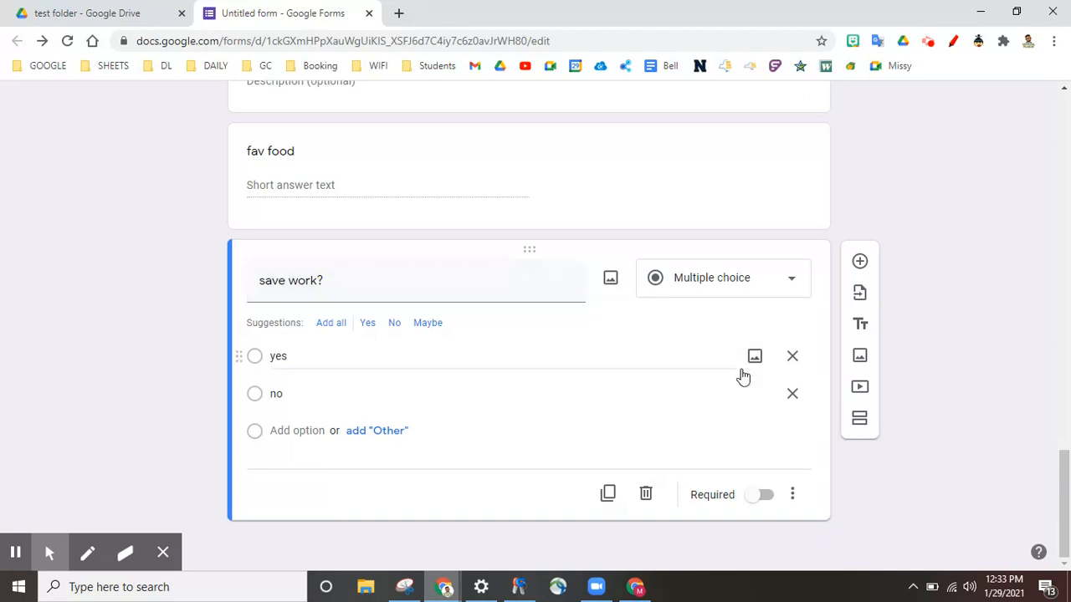
{"action": "left_click", "coordinate": [863, 423]}
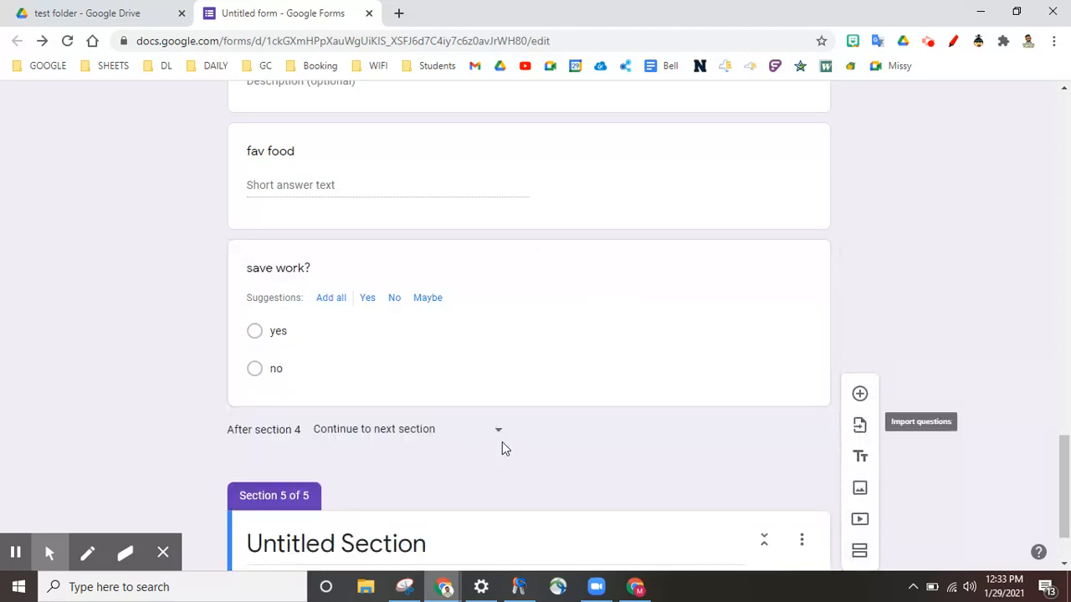
Rename the fifth section to 'Last section', fixing the capitalisation typo
{"action": "scroll", "coordinate": [502, 442], "scroll_direction": "down", "scroll_amount": 1}
{"action": "left_click", "coordinate": [384, 455]}
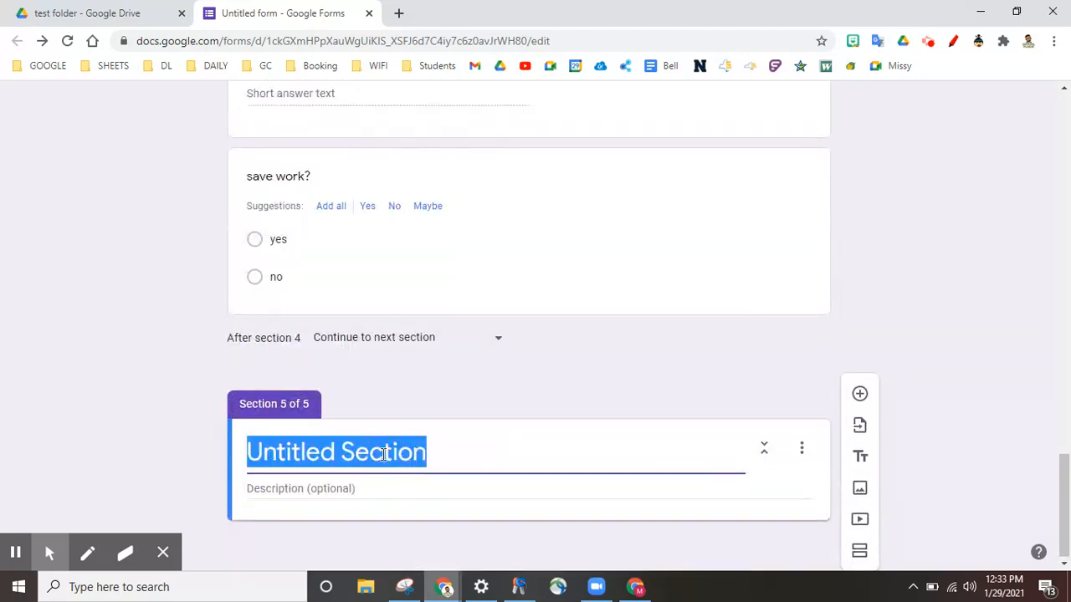
{"action": "left_click", "coordinate": [384, 455]}
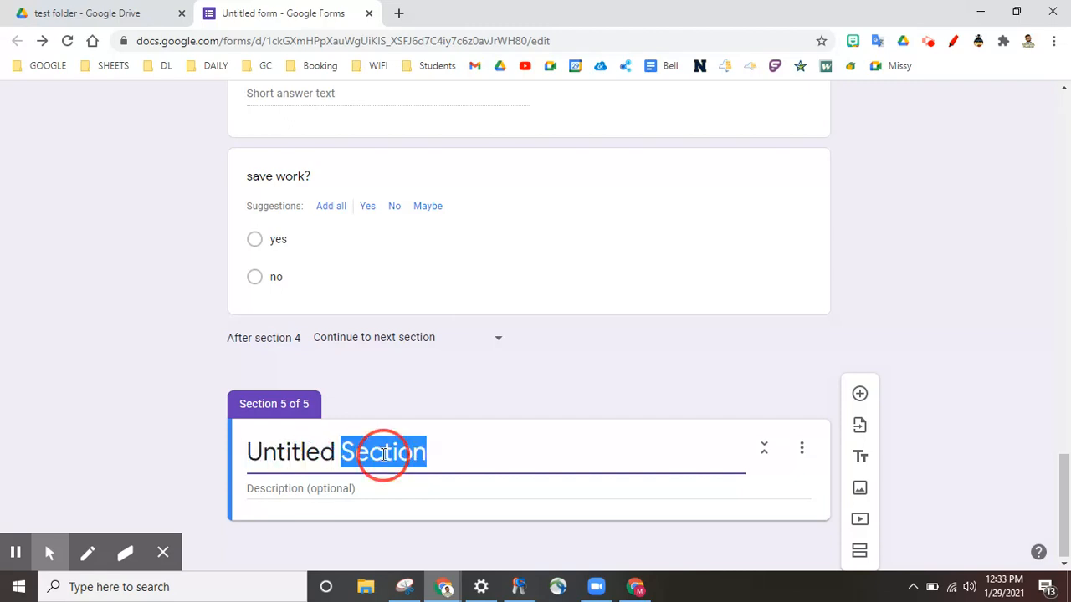
{"action": "triple_click", "coordinate": [384, 454]}
{"action": "type", "text": "LAst "}
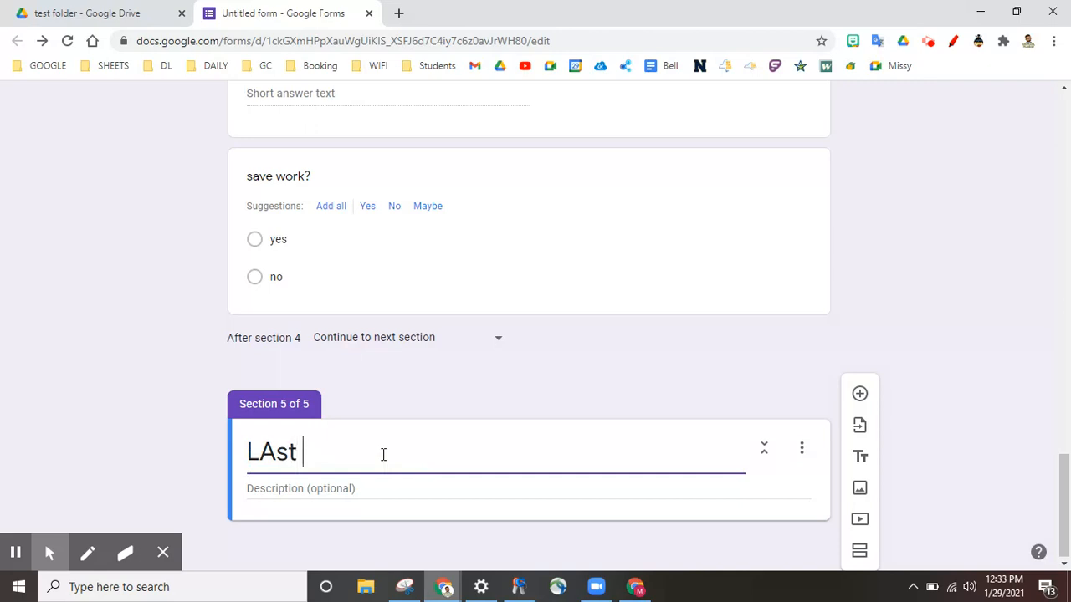
{"action": "type", "text": "section"}
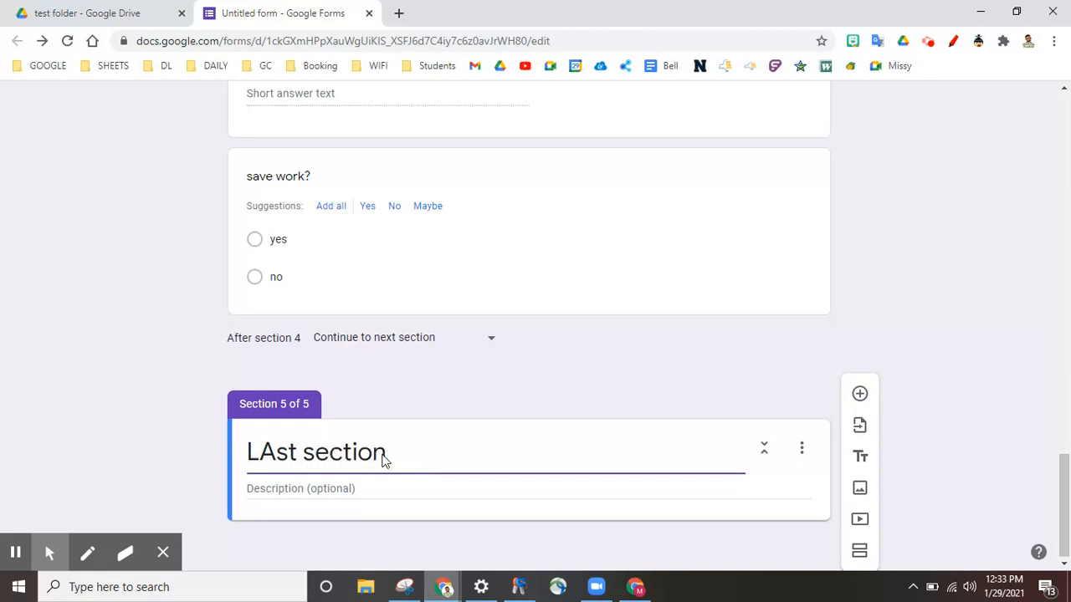
{"action": "left_click", "coordinate": [277, 452]}
{"action": "key", "text": "BackSpace"}
{"action": "type", "text": "a"}
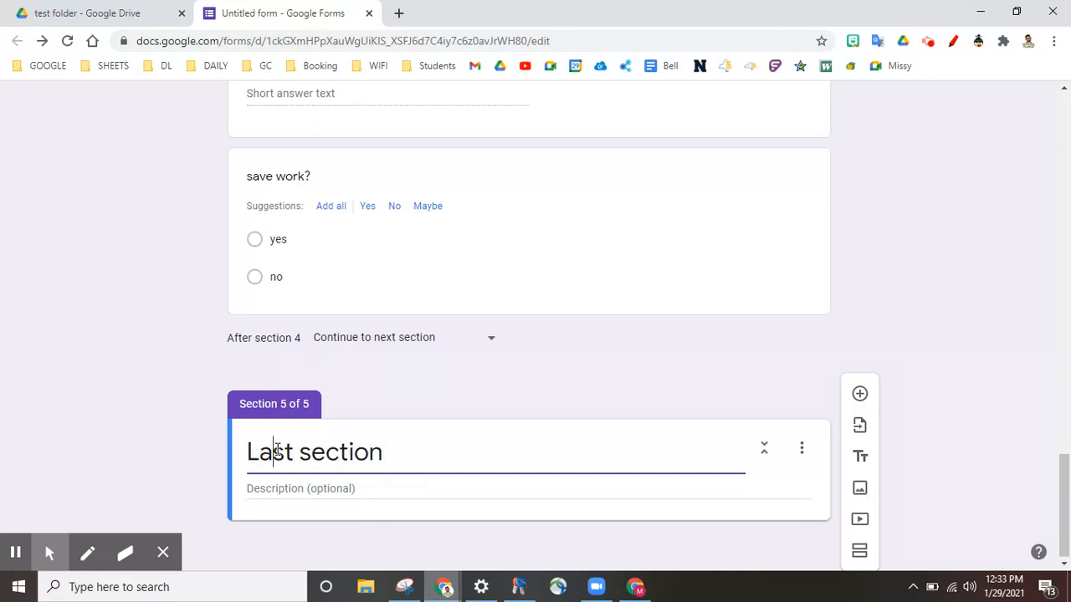
Add a short-answer 'fav drink' question to the Last section
{"action": "left_click", "coordinate": [859, 393]}
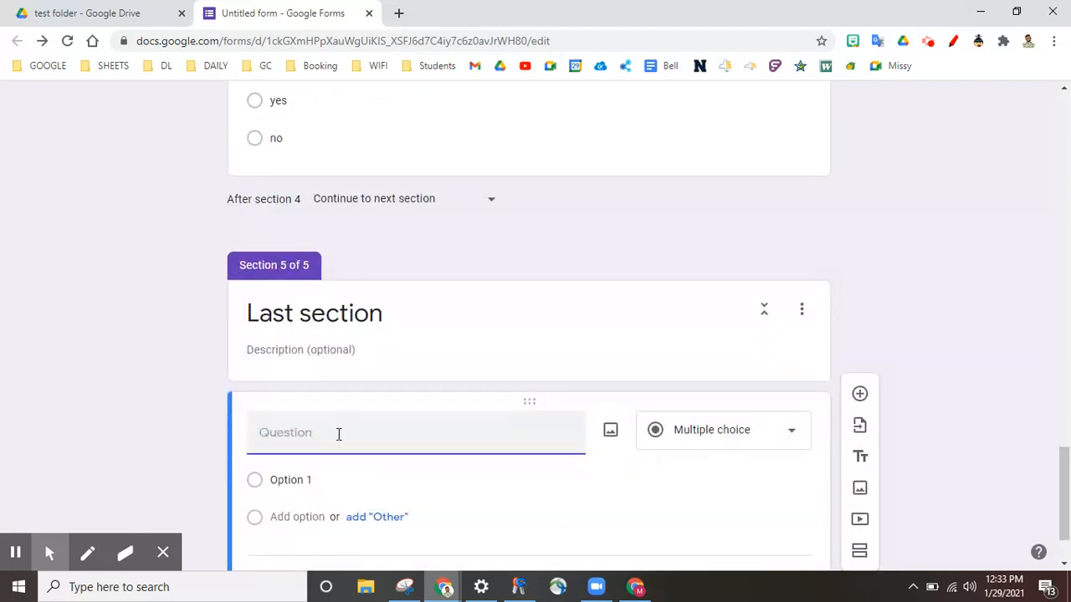
{"action": "type", "text": "fav drink"}
{"action": "left_click", "coordinate": [918, 328]}
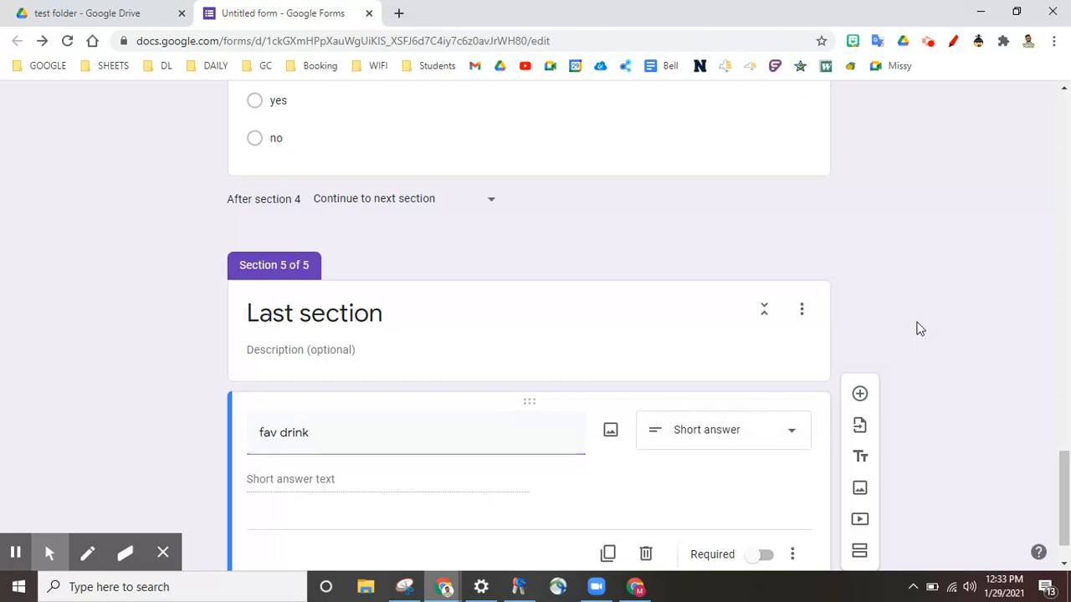
{"action": "scroll", "coordinate": [918, 328], "scroll_direction": "down", "scroll_amount": 1}
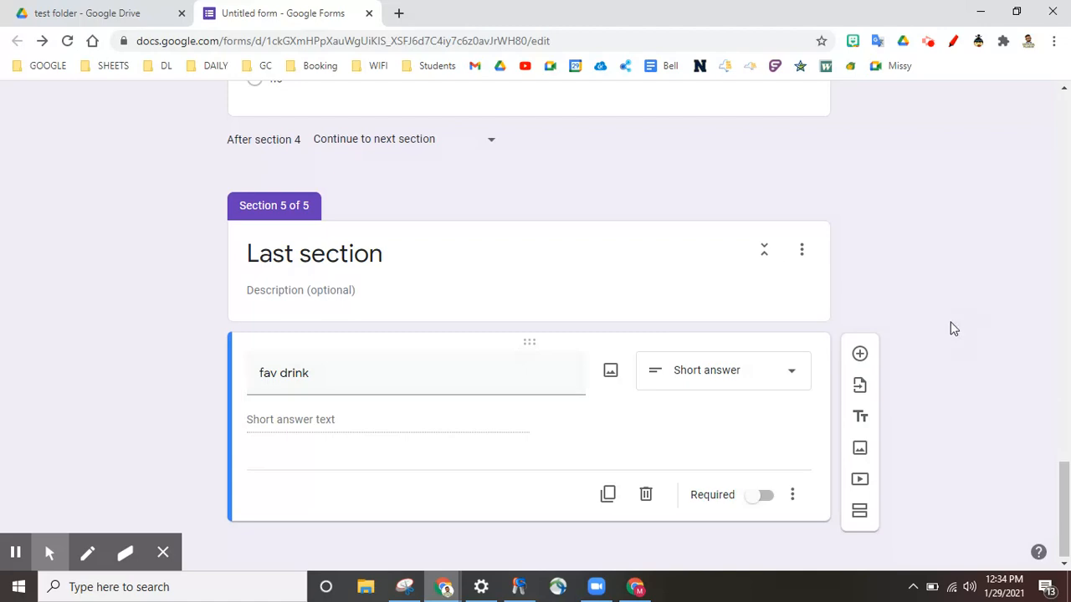
Turn on 'Go to section based on answer' for part 1's 'save work?' question
{"action": "scroll", "coordinate": [950, 329], "scroll_direction": "up", "scroll_amount": 10}
{"action": "scroll", "coordinate": [950, 329], "scroll_direction": "up", "scroll_amount": 10}
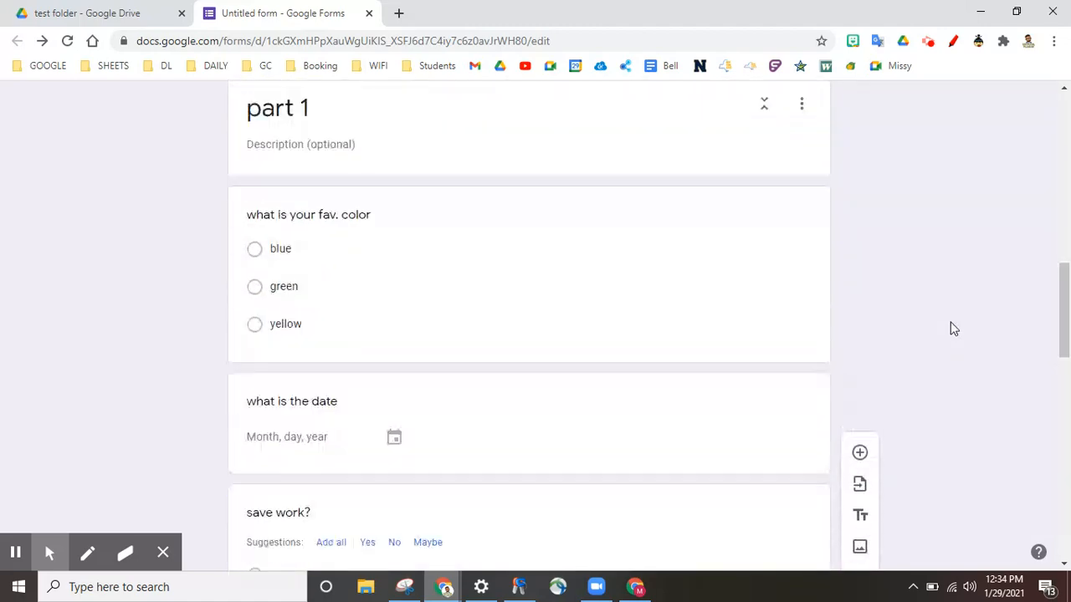
{"action": "scroll", "coordinate": [951, 329], "scroll_direction": "down", "scroll_amount": 8}
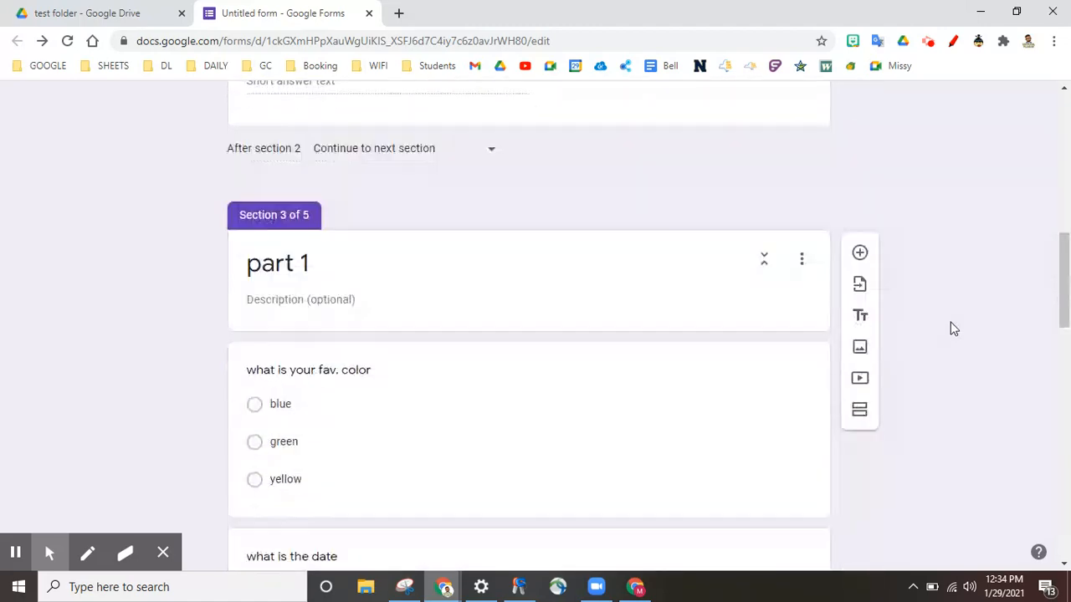
{"action": "scroll", "coordinate": [353, 490], "scroll_direction": "down", "scroll_amount": 2}
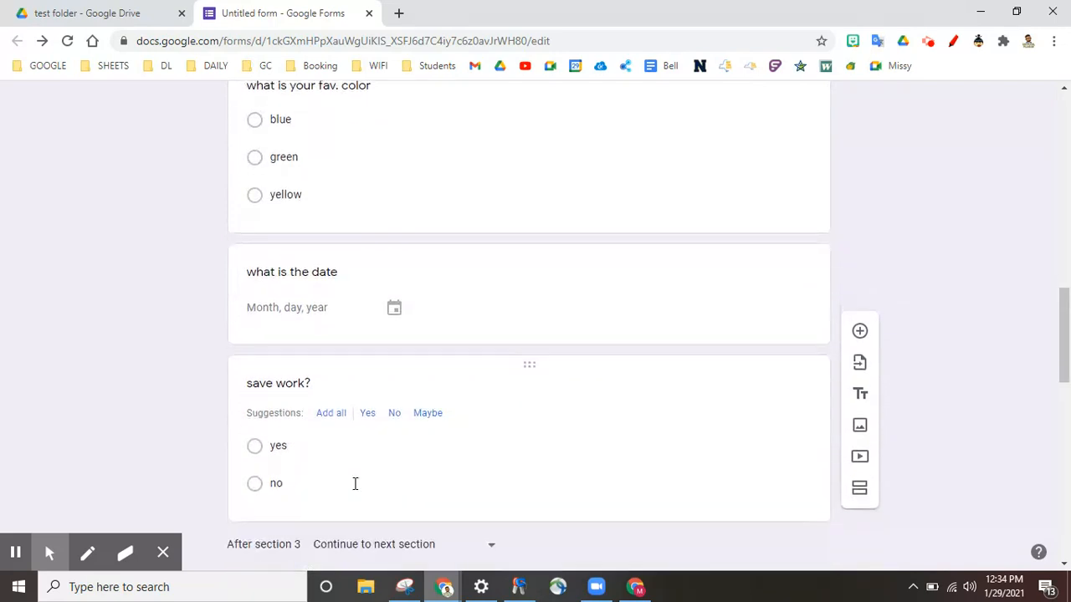
{"action": "left_click", "coordinate": [360, 425]}
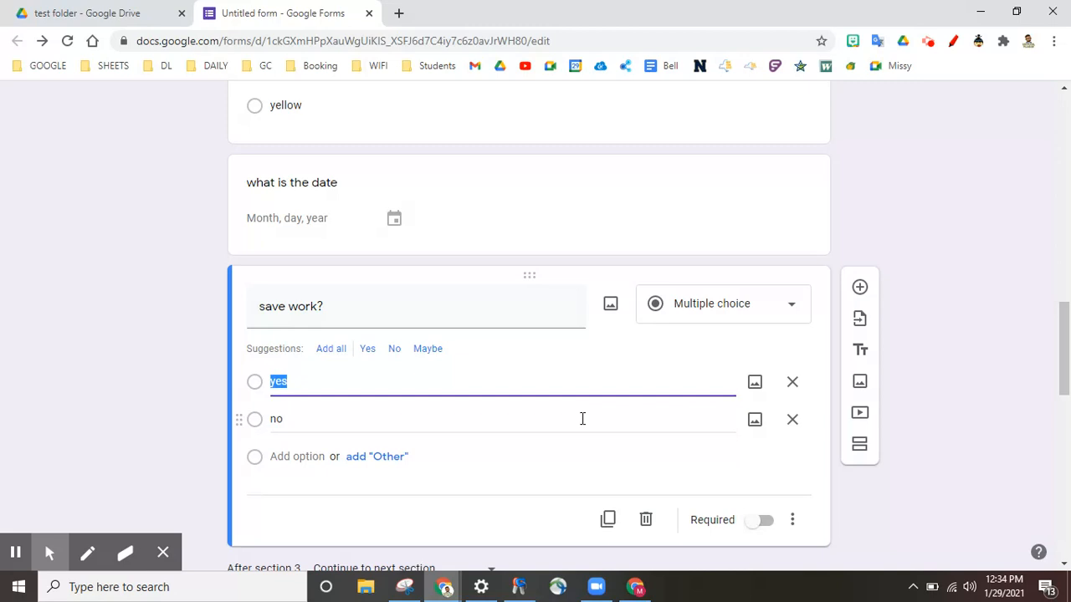
{"action": "left_click", "coordinate": [794, 522]}
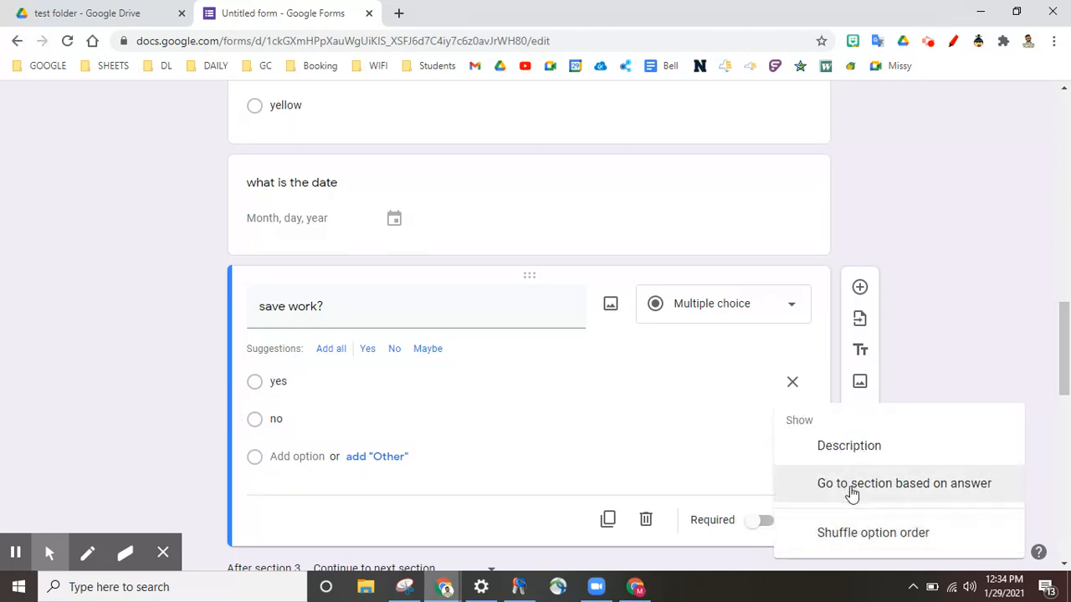
{"action": "left_click", "coordinate": [851, 485]}
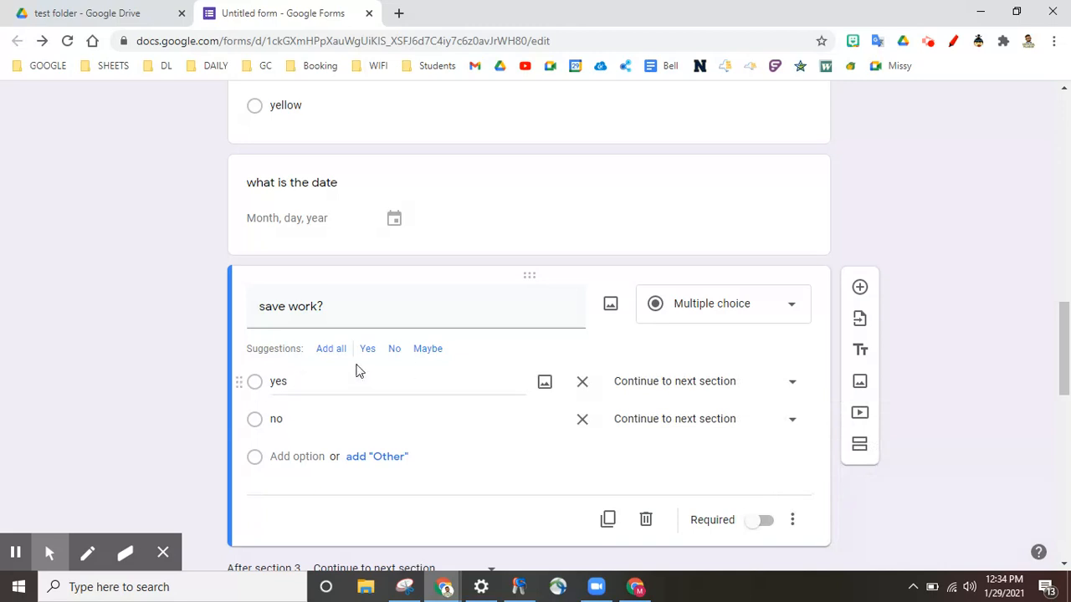
Route yes to section 5 (Last section) and no to Continue to next section
{"action": "left_click", "coordinate": [793, 386]}
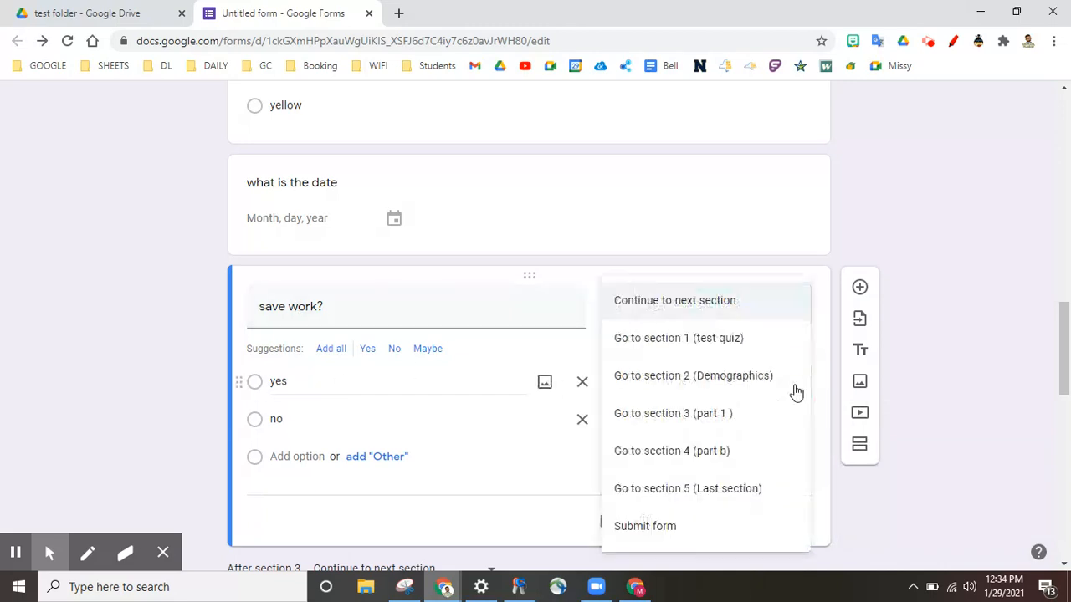
{"action": "left_click", "coordinate": [703, 490]}
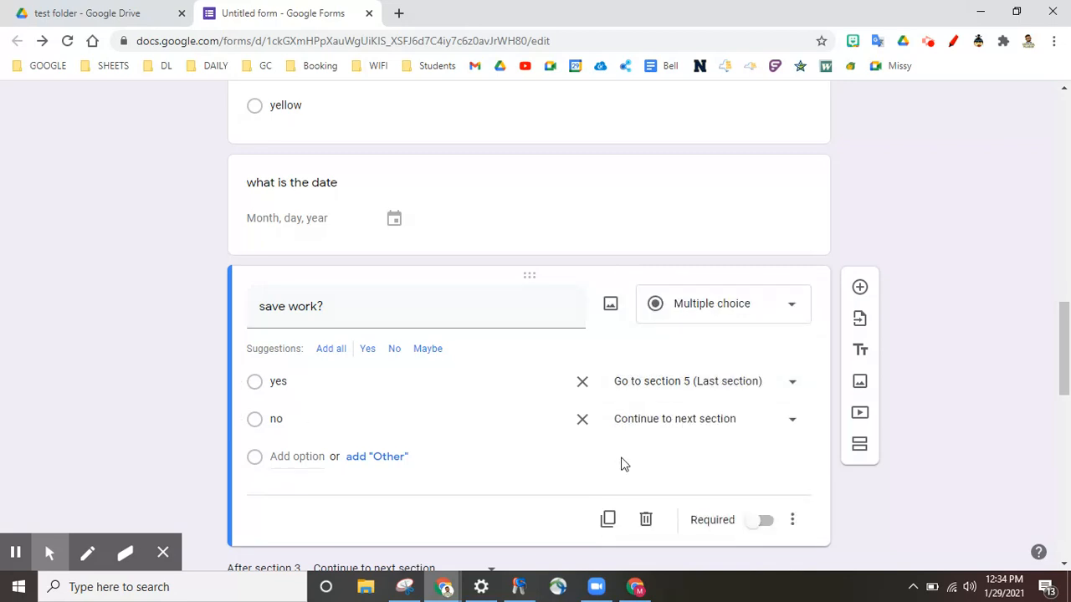
{"action": "left_click", "coordinate": [797, 425]}
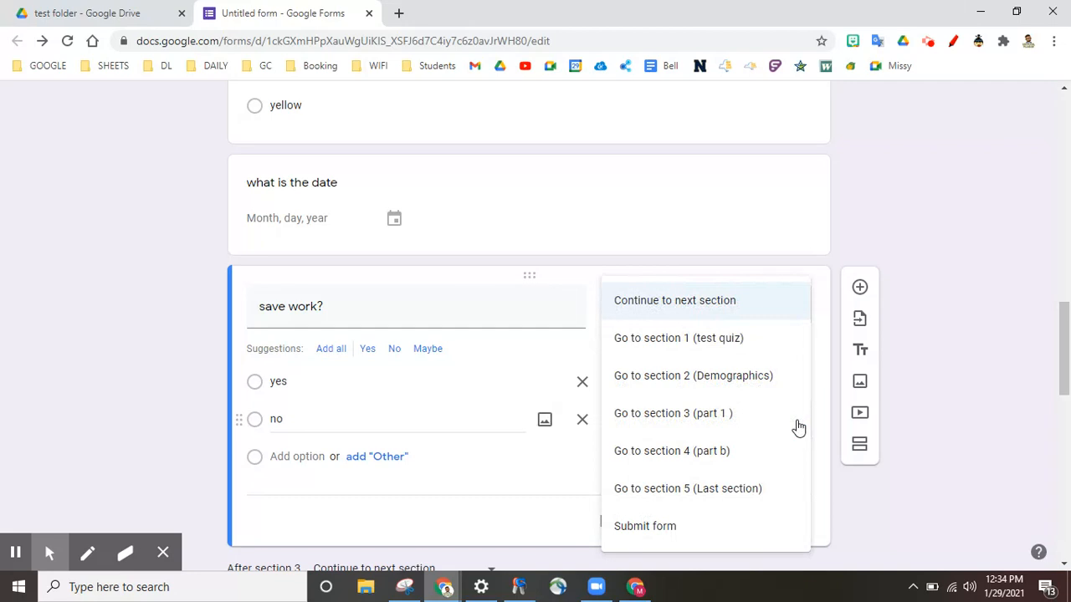
{"action": "left_click", "coordinate": [672, 309]}
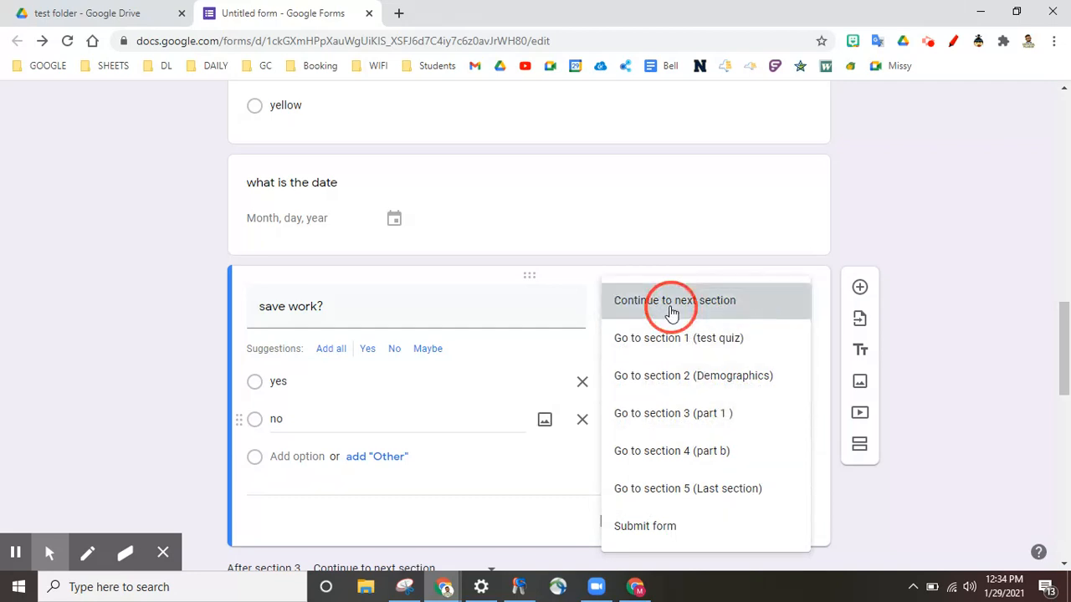
{"action": "scroll", "coordinate": [984, 398], "scroll_direction": "down", "scroll_amount": 5}
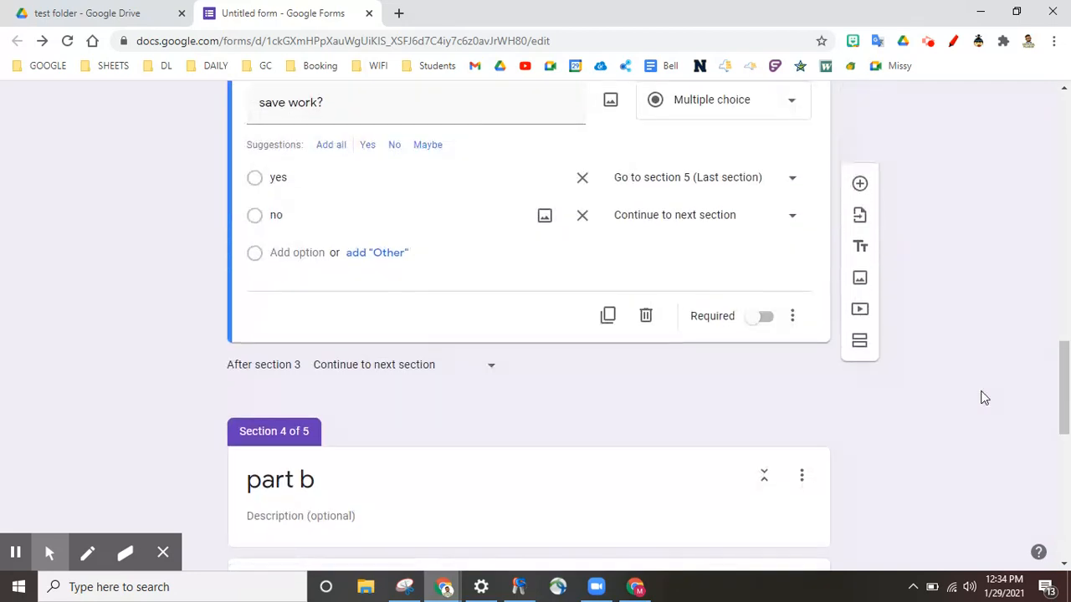
{"action": "scroll", "coordinate": [984, 398], "scroll_direction": "down", "scroll_amount": 2}
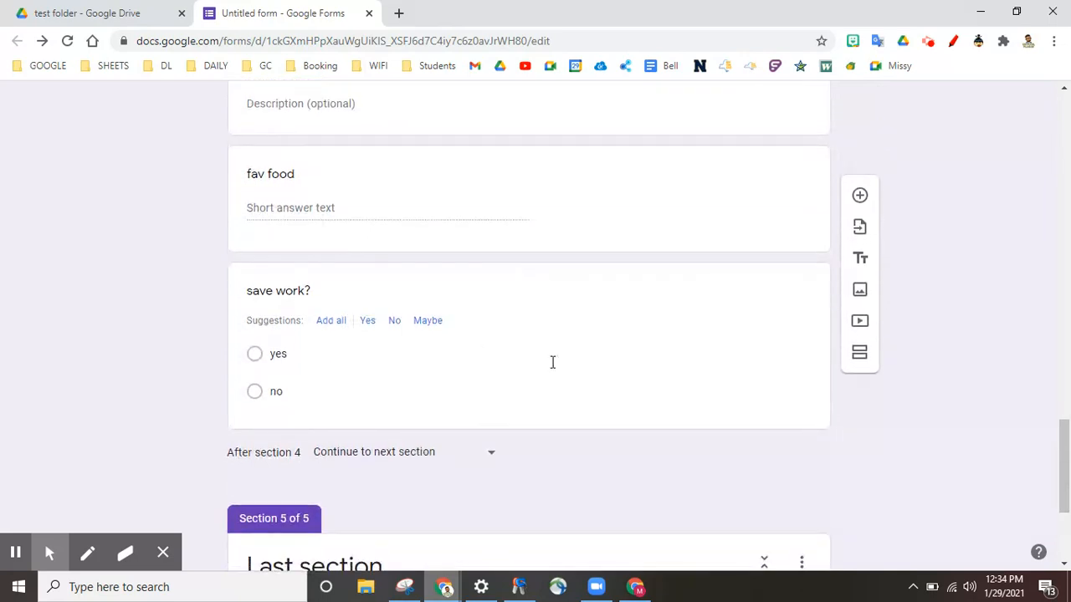
Route part b's 'save work?' answers: yes to section 5 (Last section), no to the next section
{"action": "left_click", "coordinate": [412, 353]}
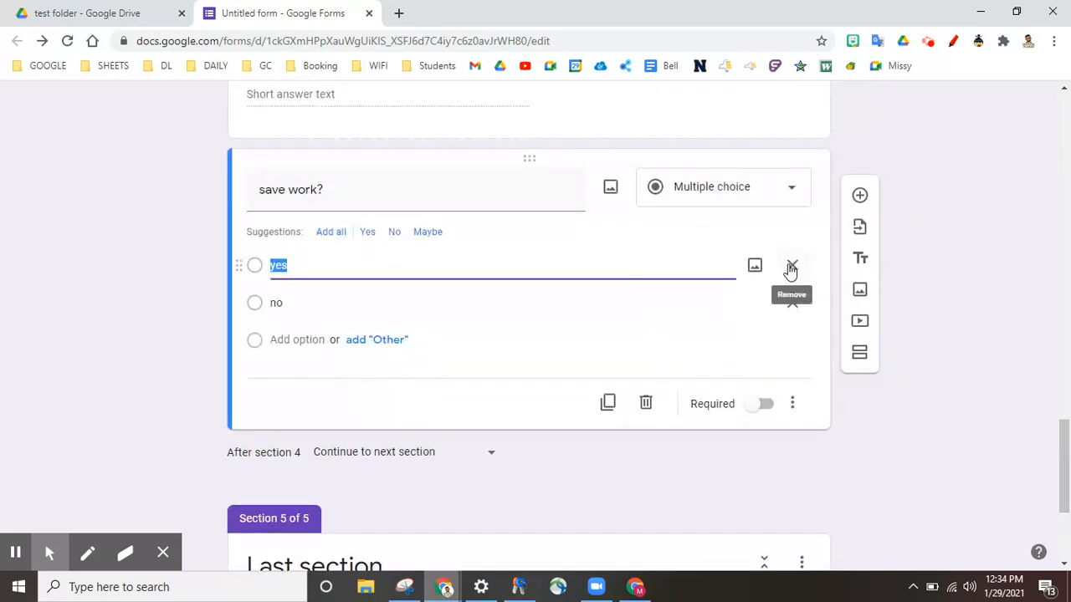
{"action": "left_click", "coordinate": [792, 403]}
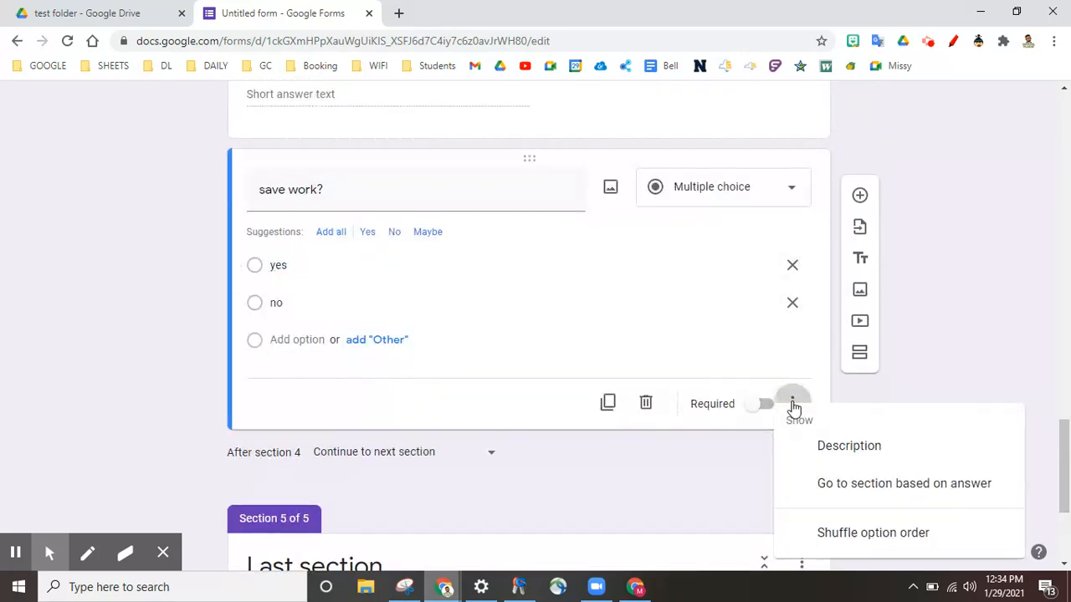
{"action": "left_click", "coordinate": [860, 489]}
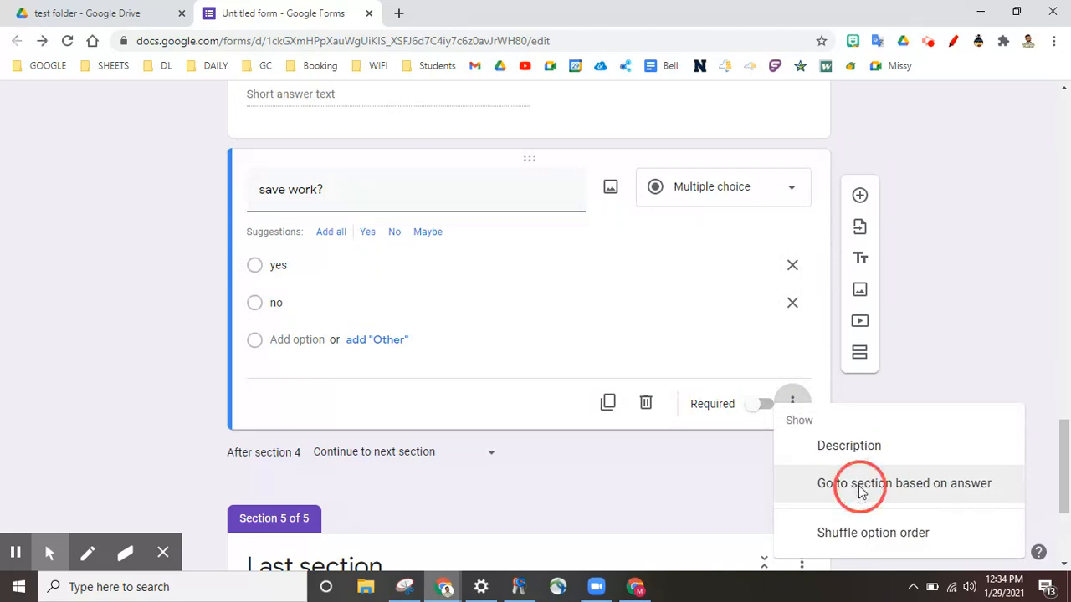
{"action": "left_click", "coordinate": [791, 266]}
{"action": "left_click", "coordinate": [700, 448]}
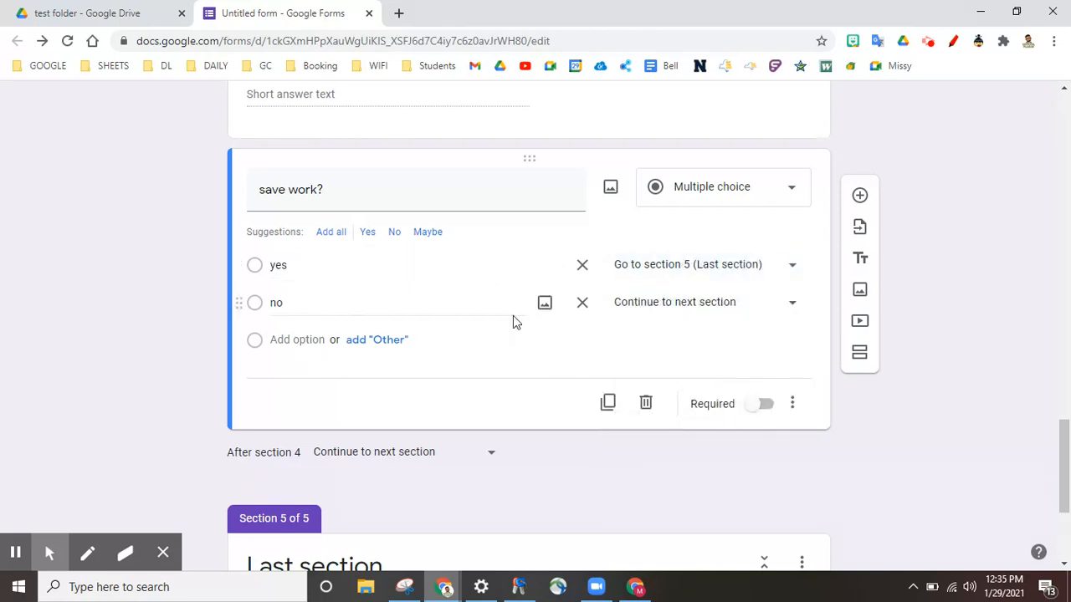
{"action": "left_click", "coordinate": [674, 307]}
{"action": "left_click", "coordinate": [689, 300]}
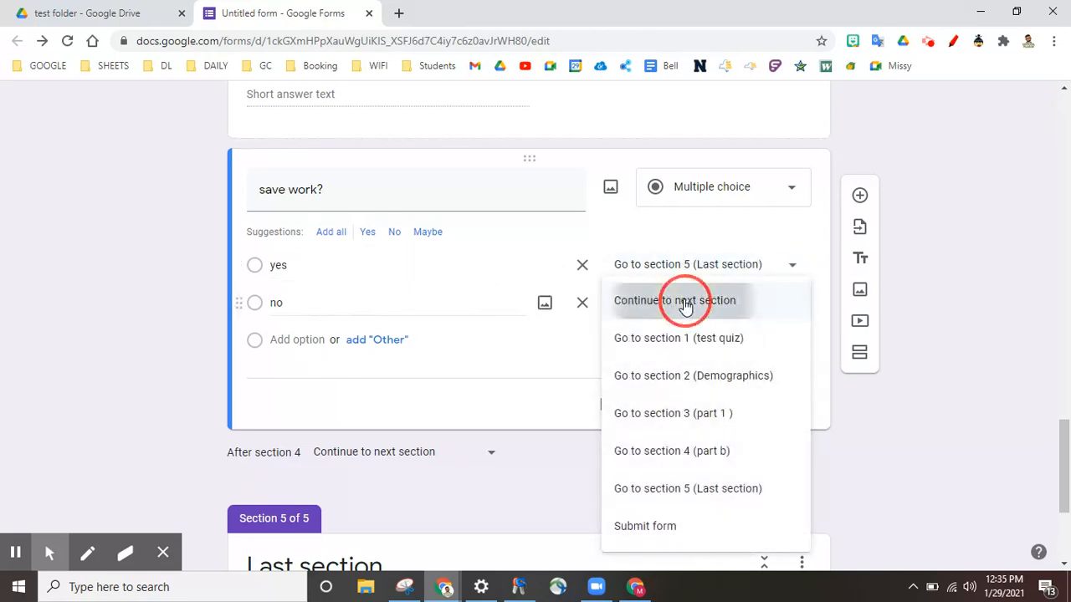
{"action": "left_click", "coordinate": [879, 428]}
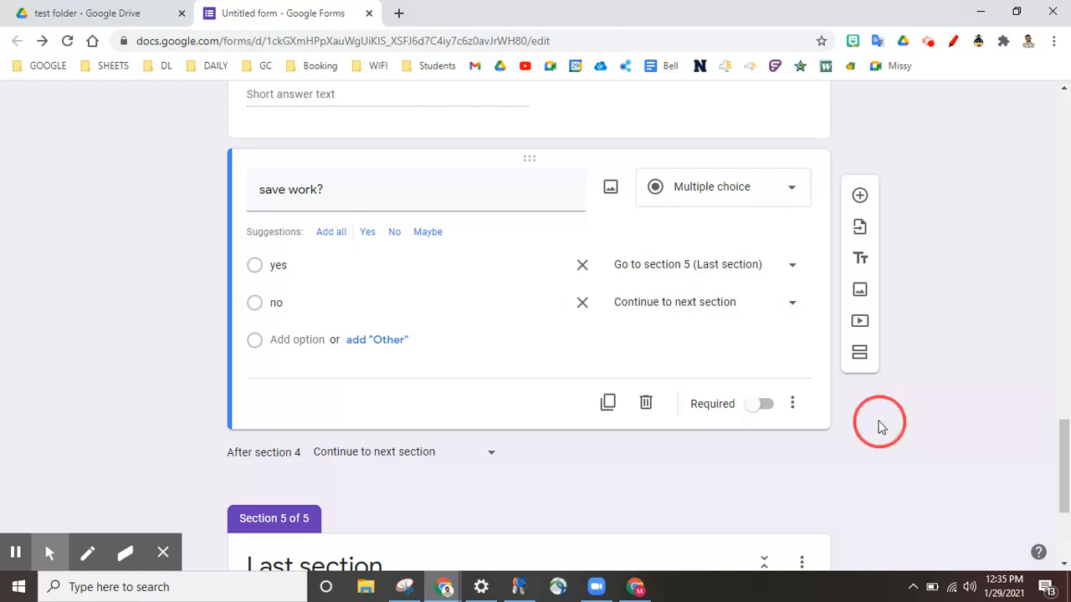
{"action": "scroll", "coordinate": [878, 428], "scroll_direction": "down", "scroll_amount": 3}
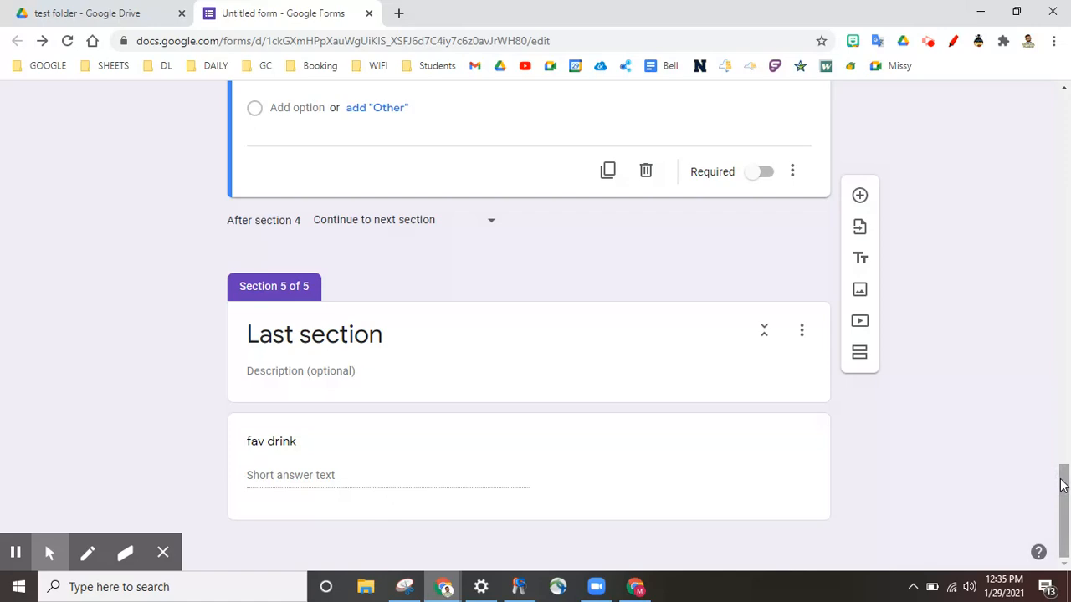
{"action": "left_click_drag", "start_coordinate": [1063, 486], "coordinate": [1059, 72]}
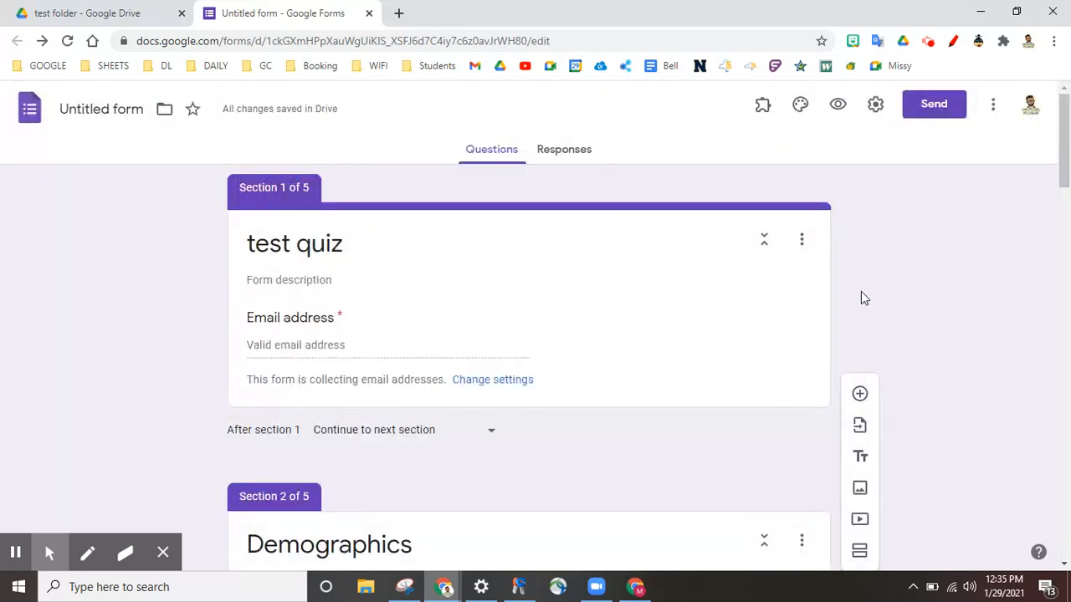
Email the test quiz form invitation to the recipient's address, then switch to Gmail
{"action": "left_click", "coordinate": [942, 112]}
{"action": "left_click", "coordinate": [346, 312]}
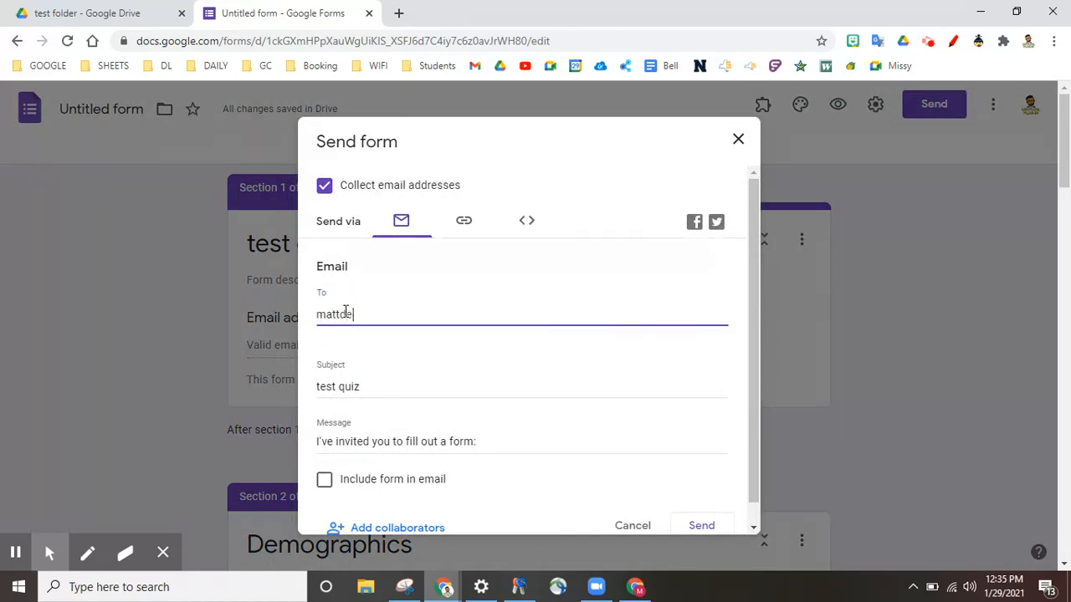
{"action": "left_click", "coordinate": [425, 336]}
{"action": "scroll", "coordinate": [507, 344], "scroll_direction": "down", "scroll_amount": 1}
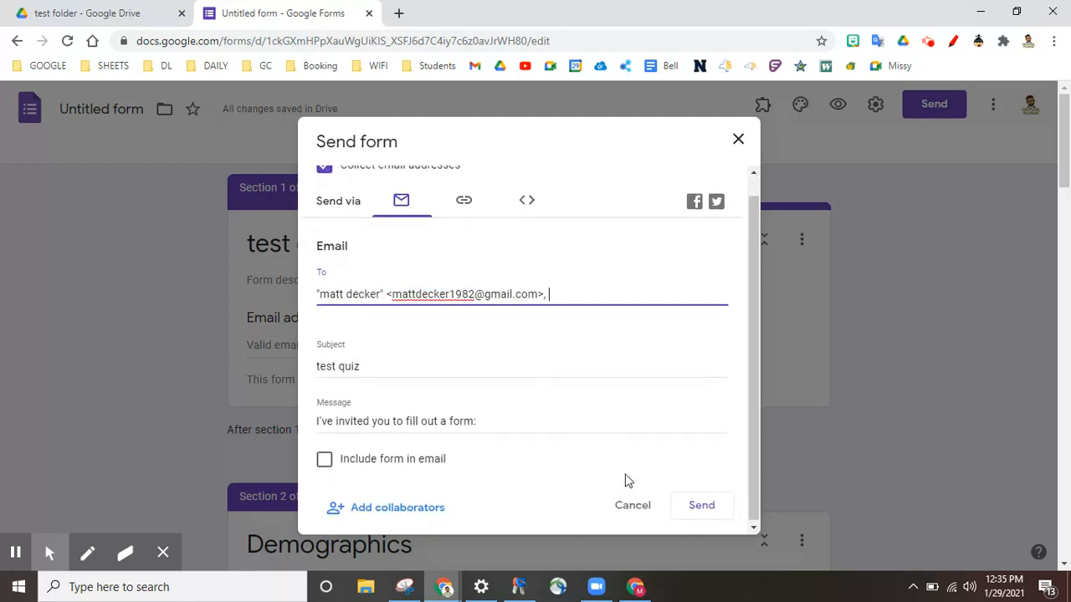
{"action": "left_click", "coordinate": [694, 507]}
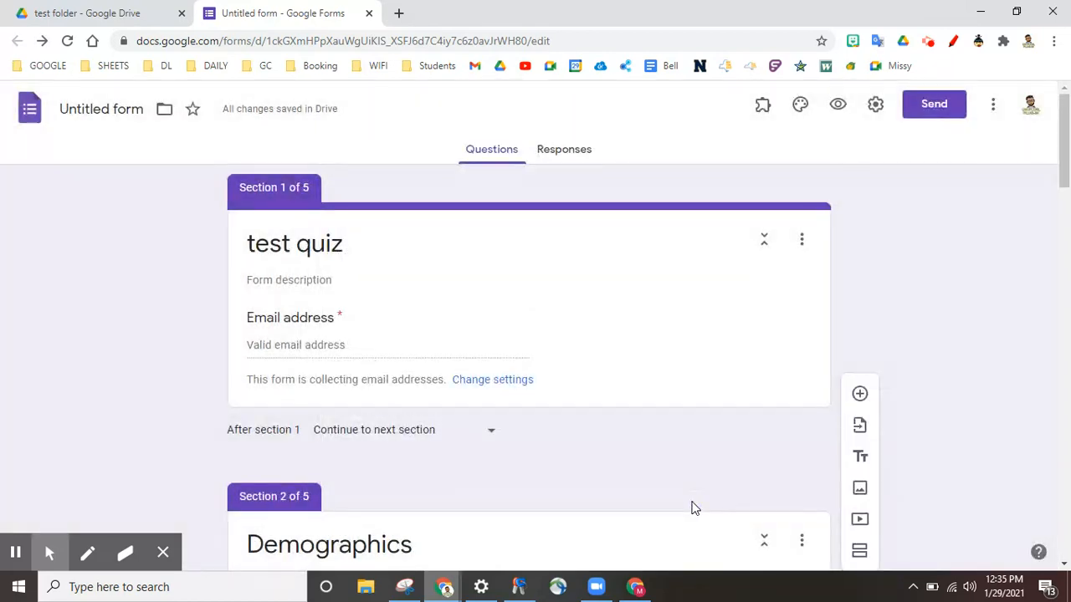
{"action": "left_click", "coordinate": [634, 588]}
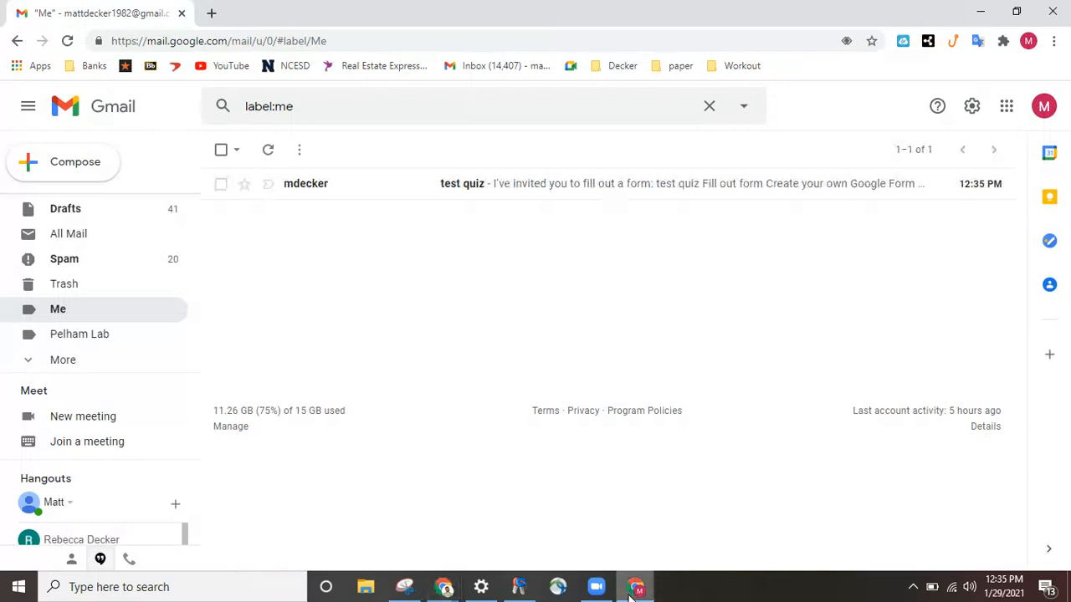
Open the 'test quiz' invitation email and launch the form with FILL OUT FORM
{"action": "left_click", "coordinate": [542, 187]}
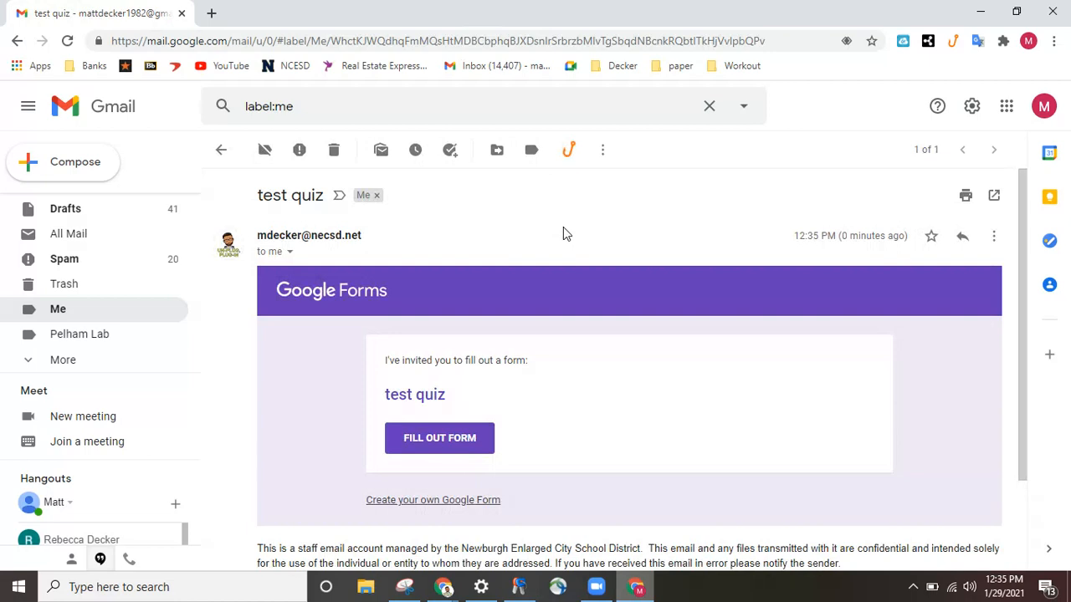
{"action": "left_click", "coordinate": [471, 436]}
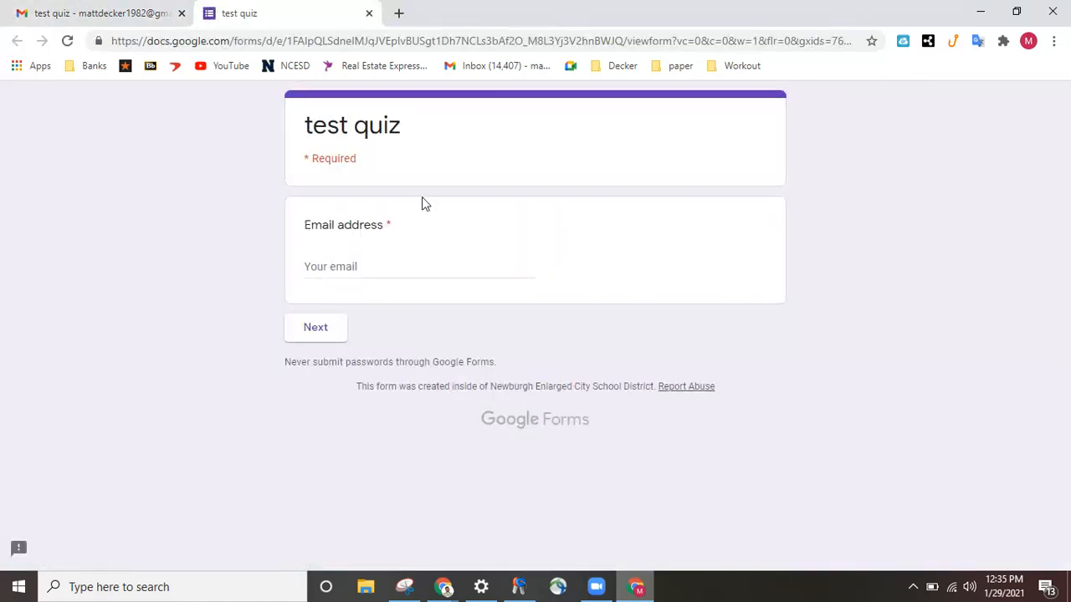
Enter the respondent's email address and continue to the Demographics section
{"action": "left_click", "coordinate": [335, 261]}
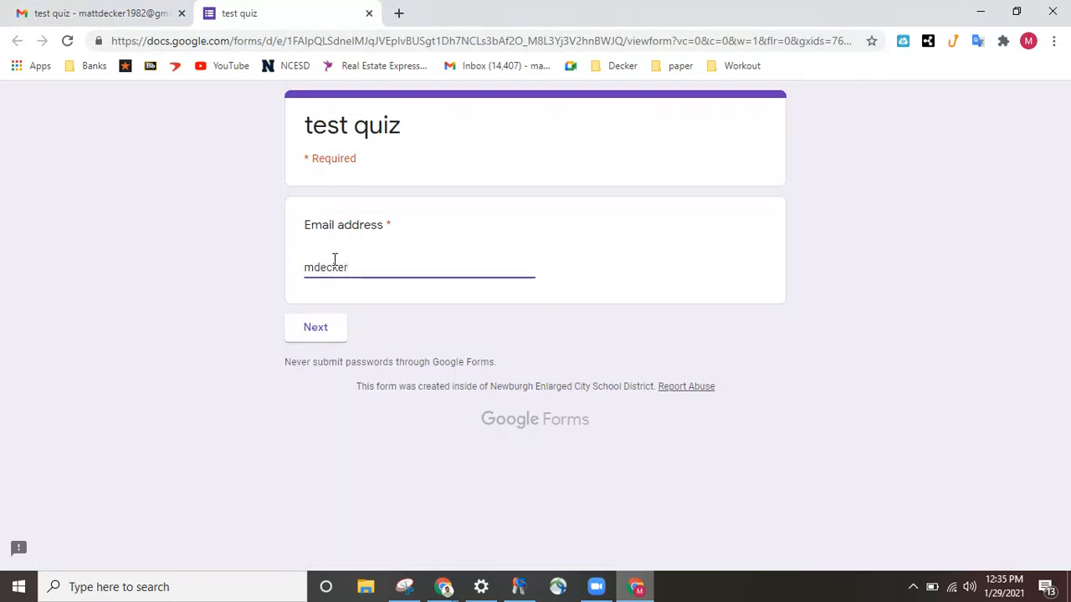
{"action": "left_click", "coordinate": [317, 326]}
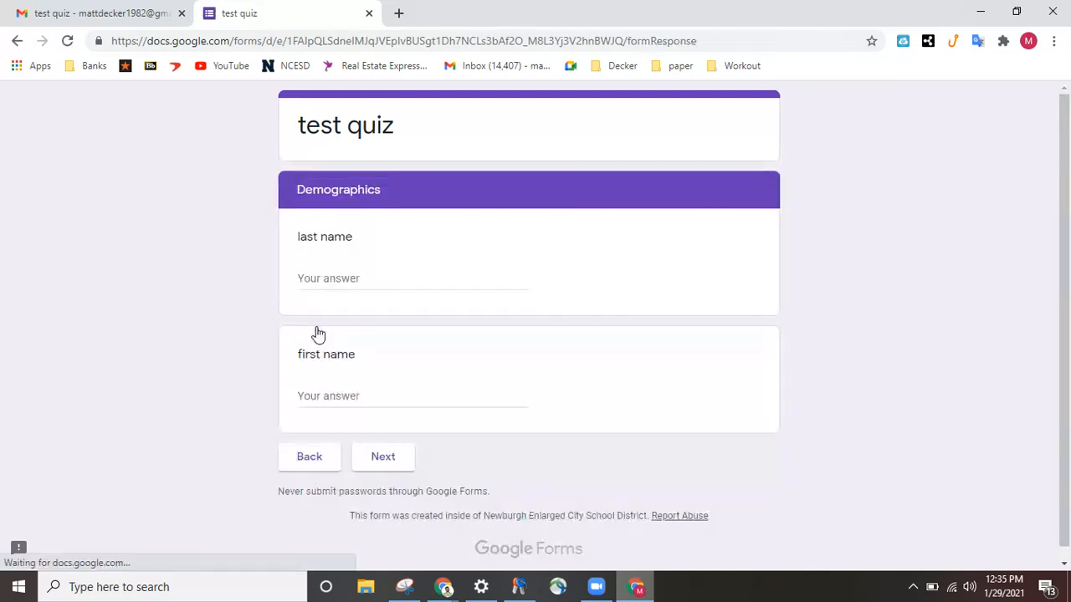
Fill in the respondent's last and first names and move to the next section
{"action": "left_click", "coordinate": [347, 278]}
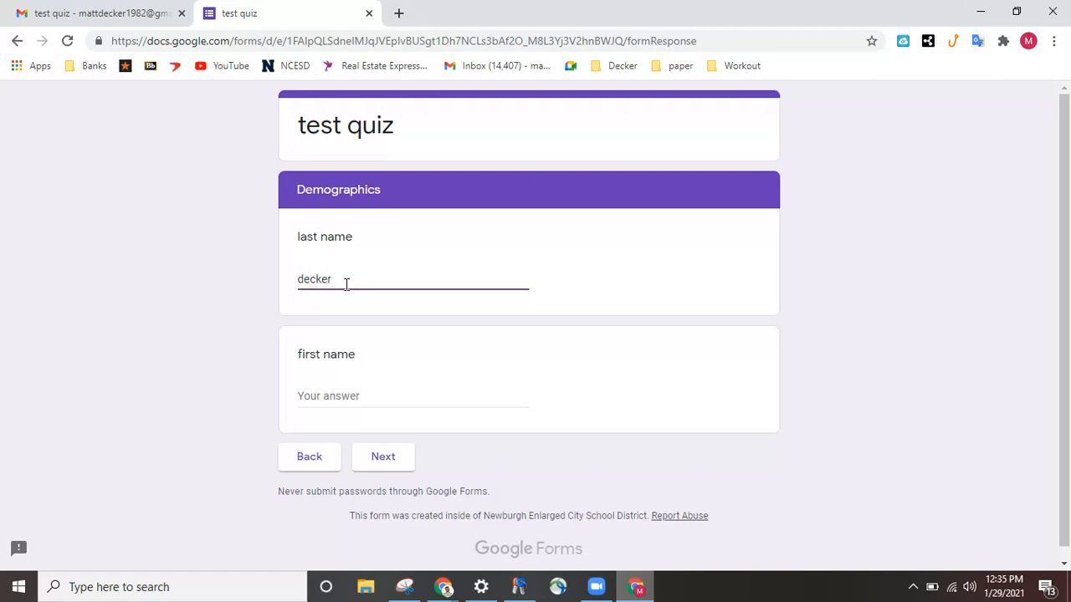
{"action": "left_click", "coordinate": [340, 397]}
{"action": "left_click", "coordinate": [390, 466]}
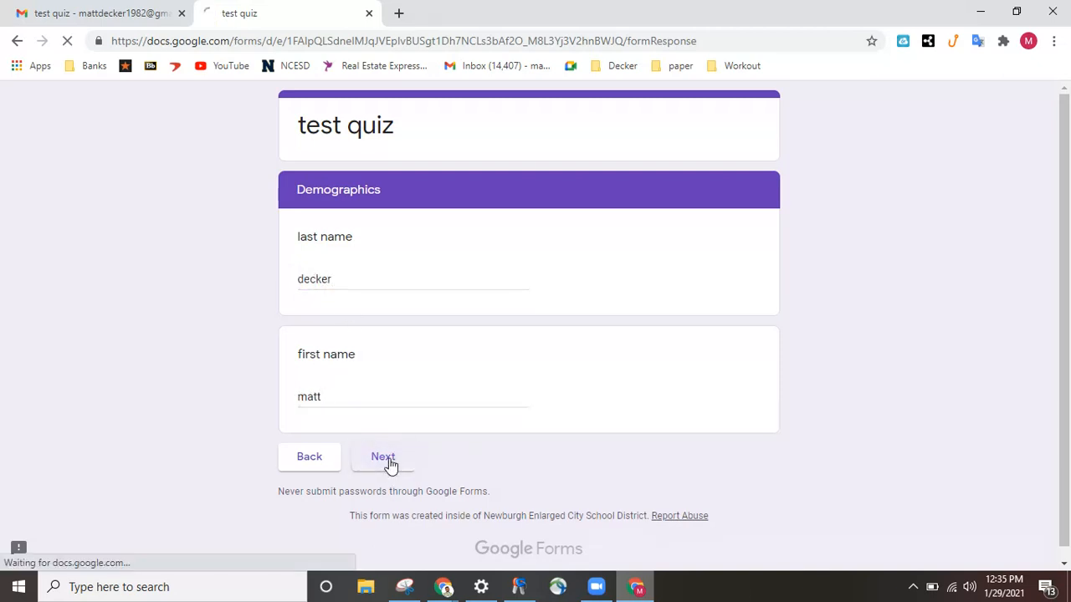
Answer blue, 01/29/2021 and yes to save work, submit, then reopen the response for editing
{"action": "left_click", "coordinate": [306, 274]}
{"action": "scroll", "coordinate": [434, 299], "scroll_direction": "down", "scroll_amount": 2}
{"action": "left_click", "coordinate": [390, 351]}
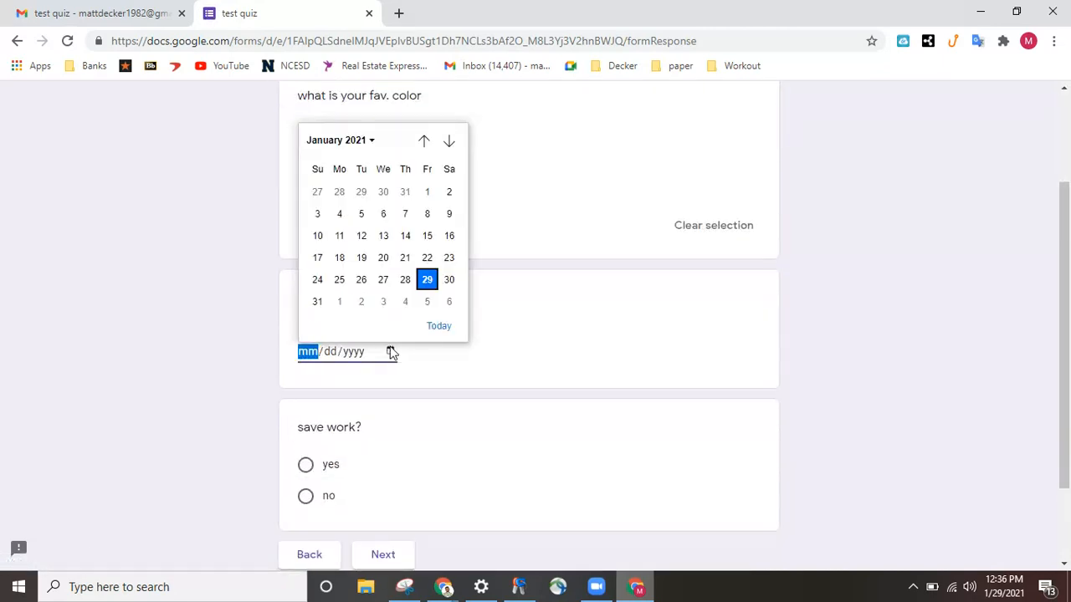
{"action": "left_click", "coordinate": [427, 280]}
{"action": "scroll", "coordinate": [448, 351], "scroll_direction": "down", "scroll_amount": 2}
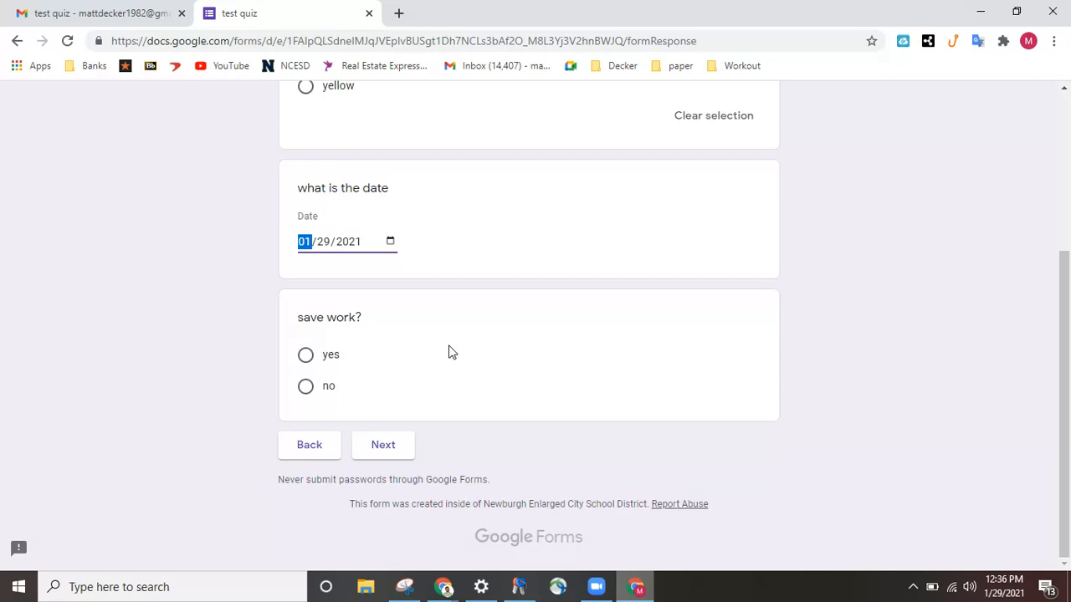
{"action": "left_click", "coordinate": [306, 357]}
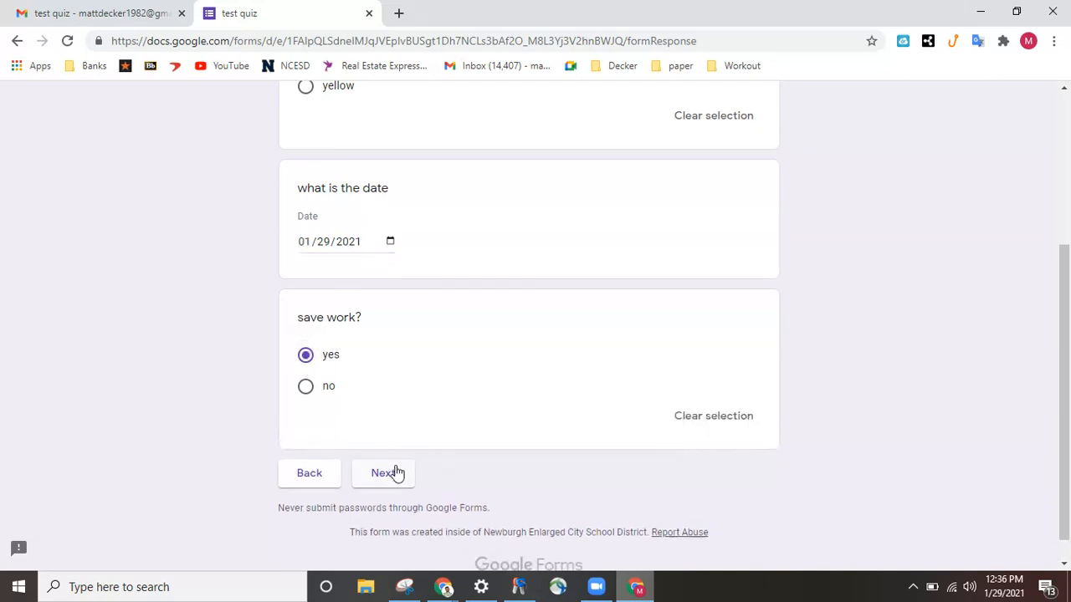
{"action": "left_click", "coordinate": [397, 474]}
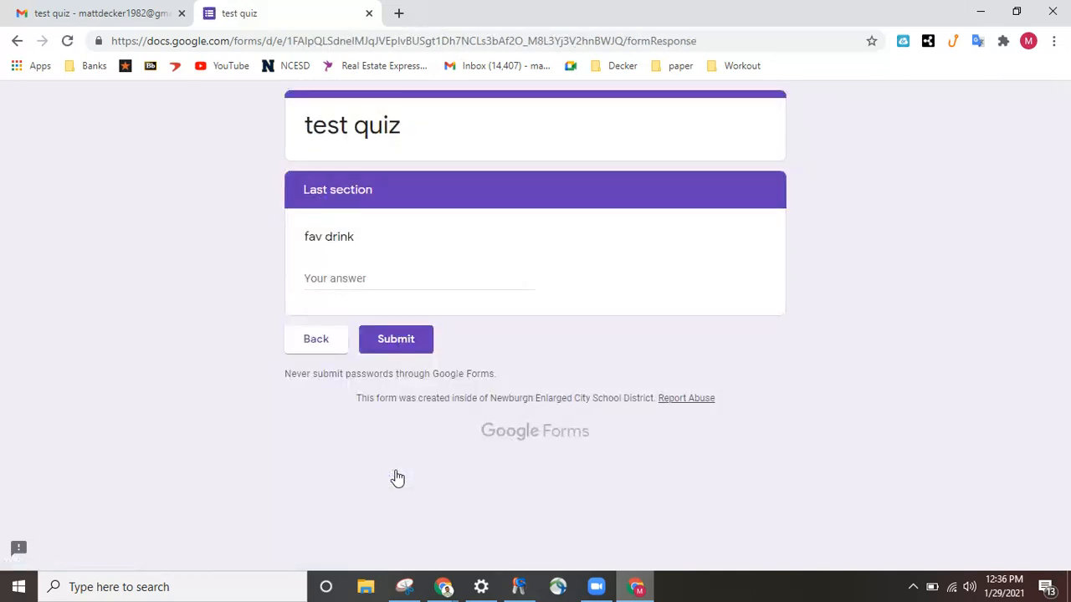
{"action": "left_click", "coordinate": [396, 344]}
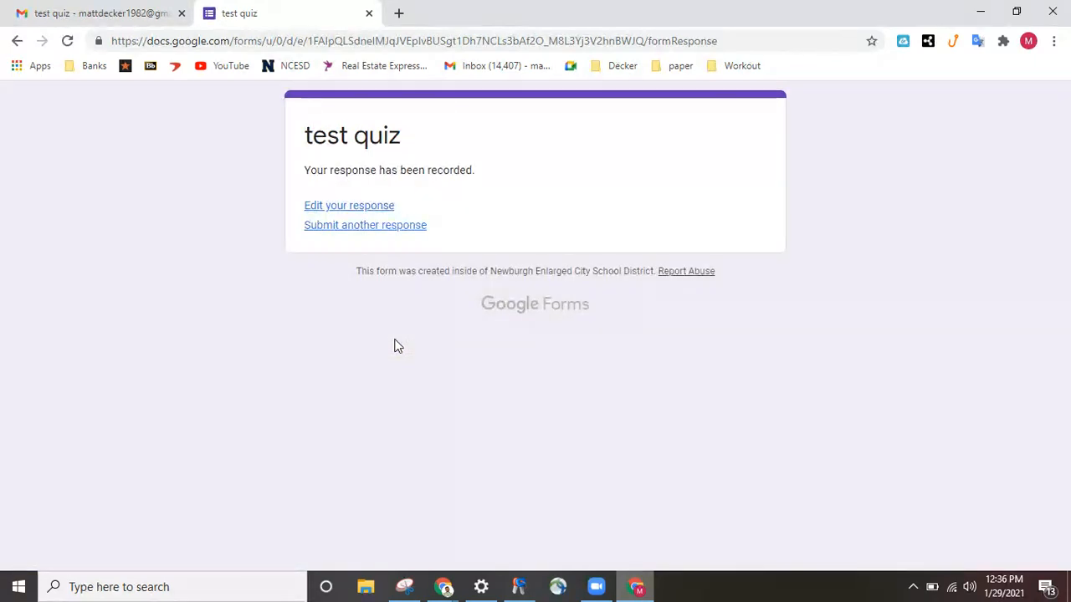
{"action": "left_click", "coordinate": [357, 207]}
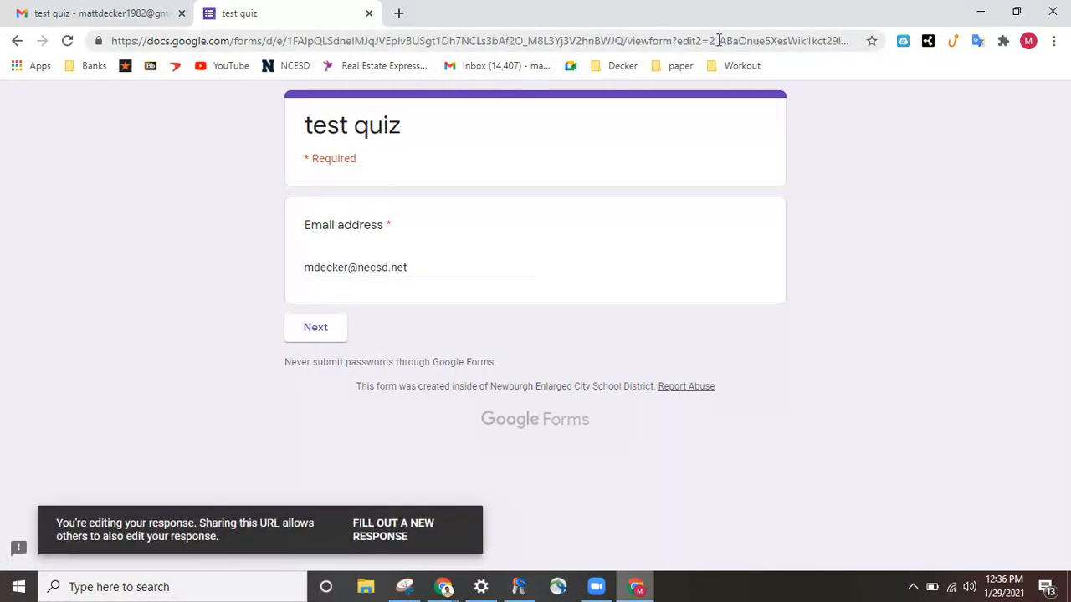
Bookmark the edit-response page as 'saved quiz' on the Bookmarks bar
{"action": "left_click", "coordinate": [872, 41]}
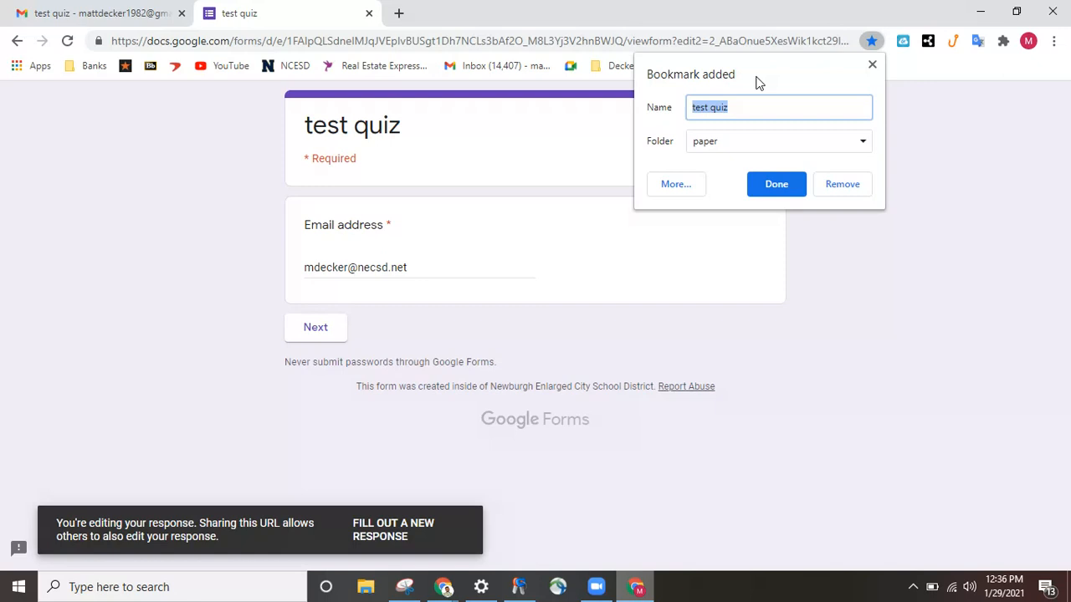
{"action": "type", "text": "saved quiz"}
{"action": "left_click", "coordinate": [724, 144]}
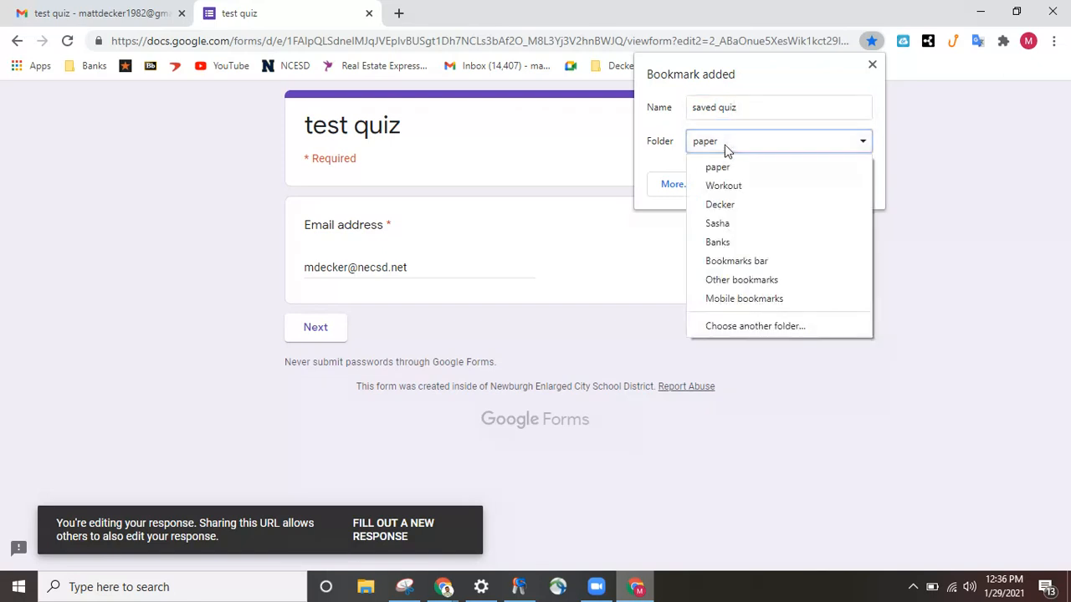
{"action": "left_click", "coordinate": [724, 264]}
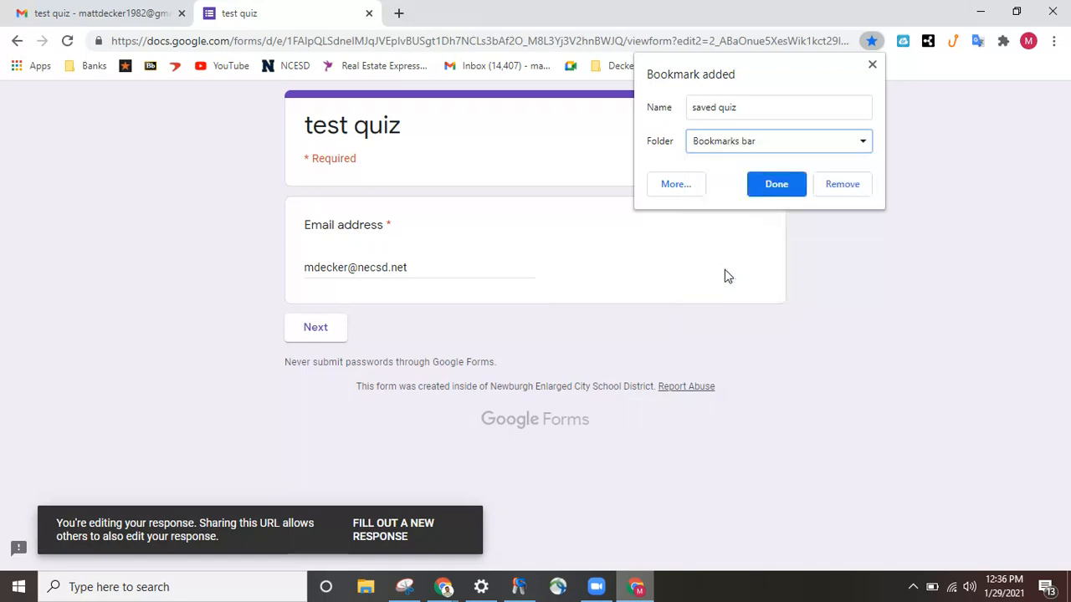
{"action": "left_click", "coordinate": [771, 185]}
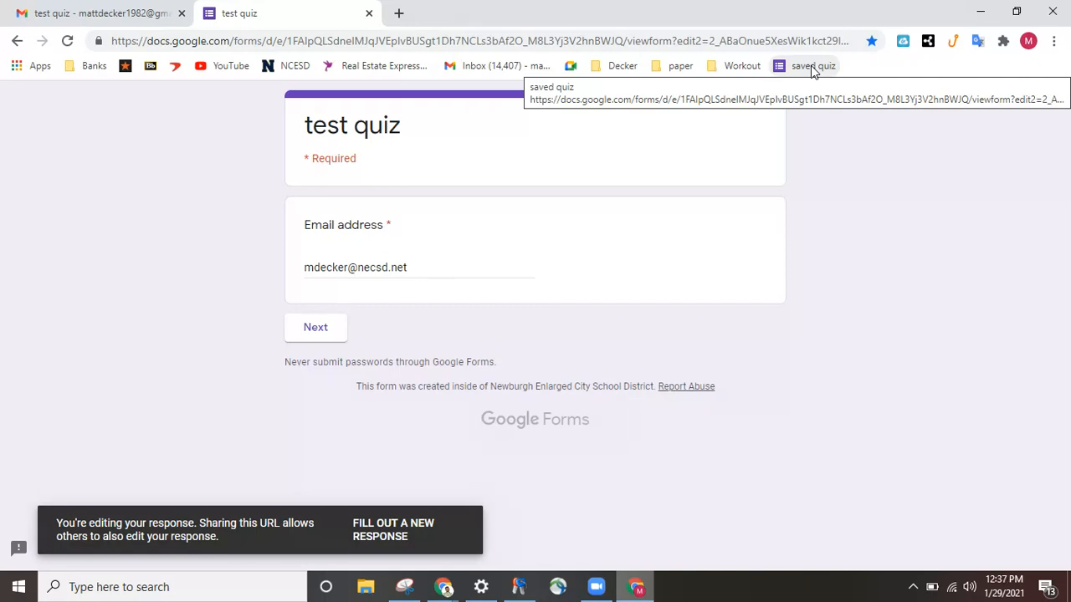
Create a 'saved quizzes' folder on the bookmarks bar and move 'saved quiz' into it
{"action": "right_click", "coordinate": [873, 69]}
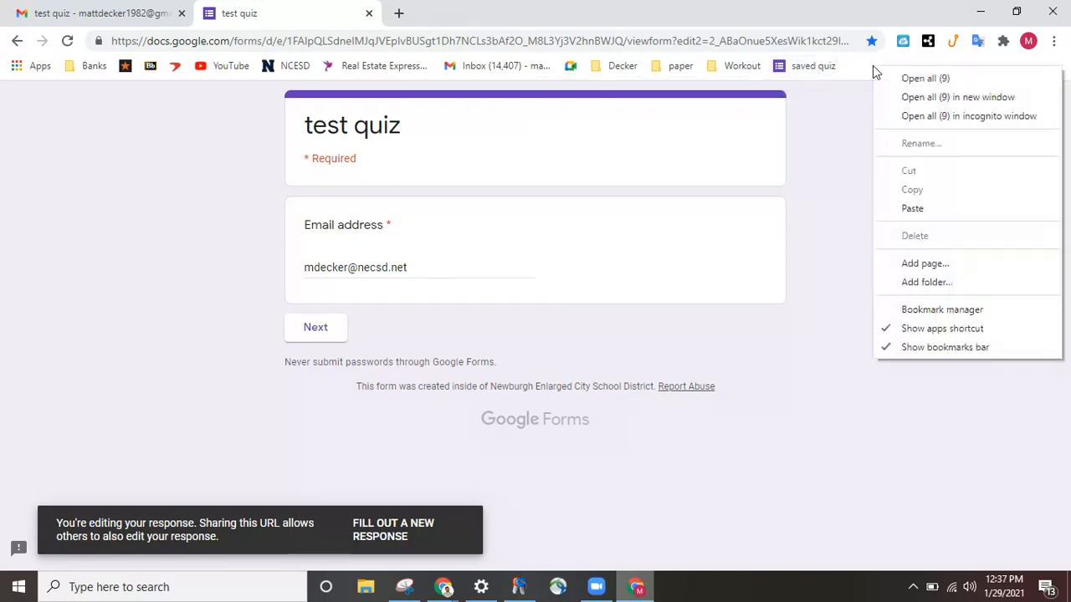
{"action": "left_click", "coordinate": [920, 283]}
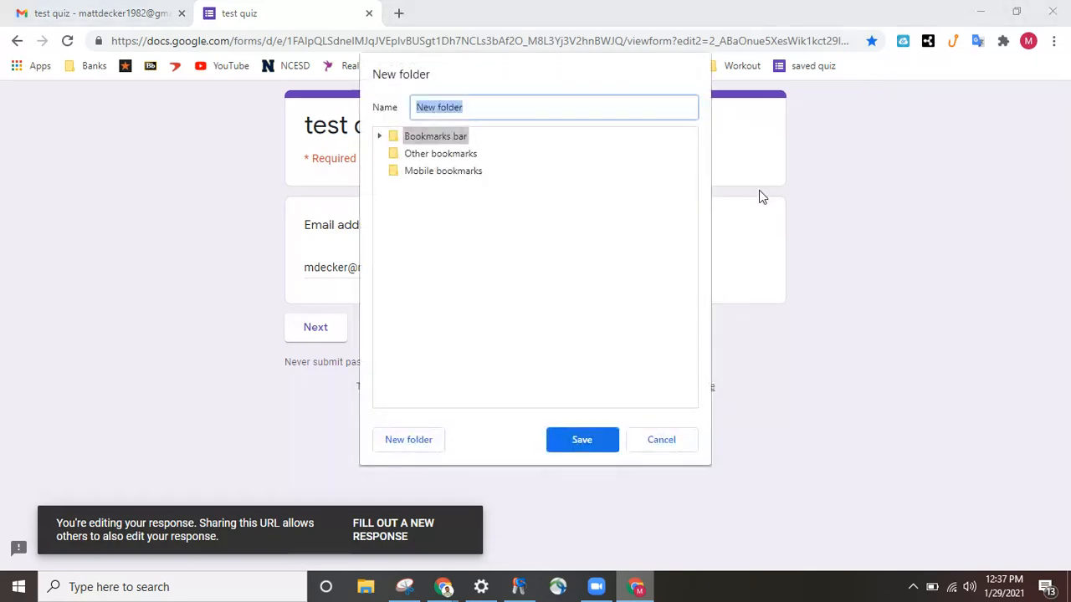
{"action": "type", "text": "saved quizzes"}
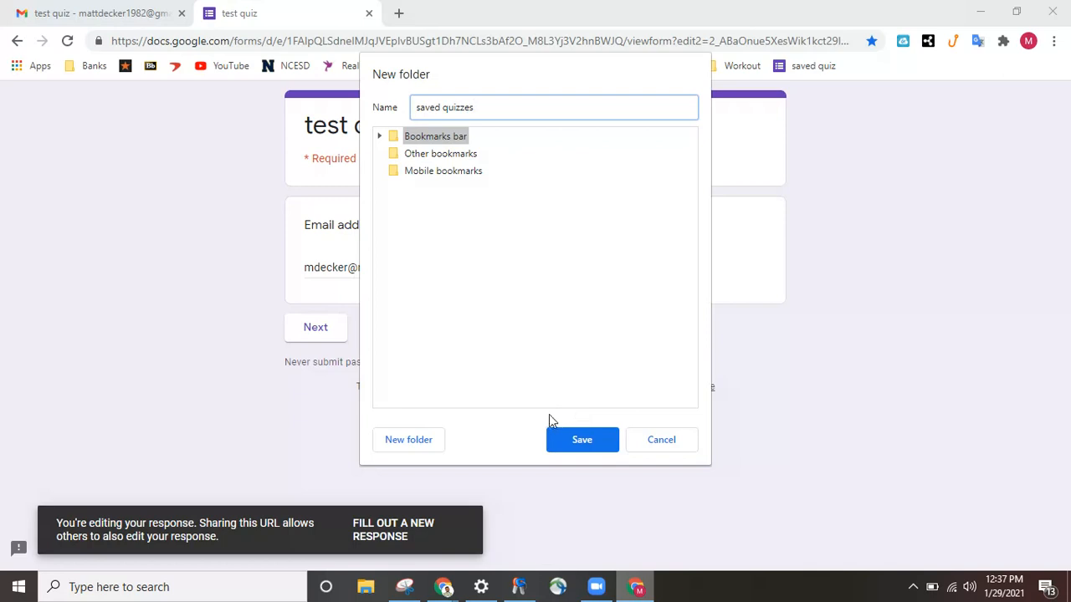
{"action": "left_click", "coordinate": [573, 439]}
{"action": "left_click_drag", "start_coordinate": [801, 67], "coordinate": [886, 66]}
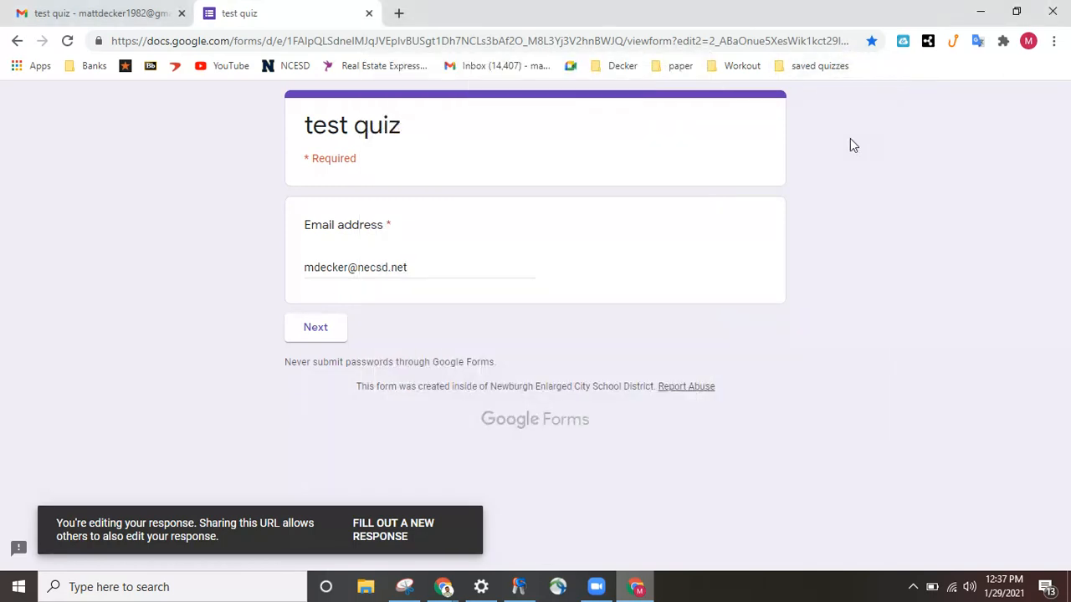
Close the form tab and reopen the response via the 'saved quiz' bookmark in 'saved quizzes'
{"action": "left_click", "coordinate": [370, 13]}
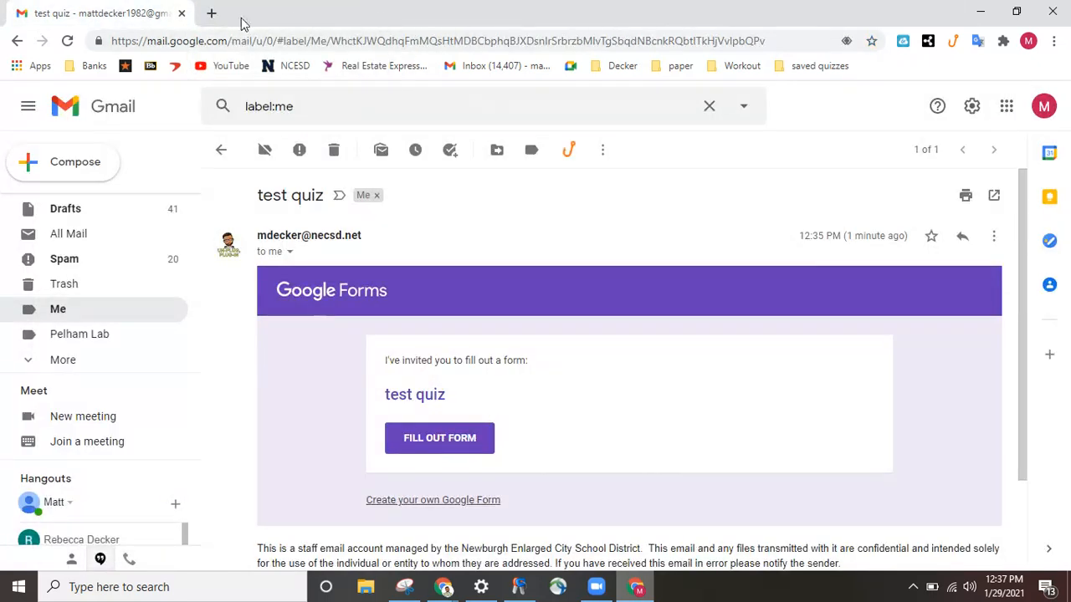
{"action": "left_click", "coordinate": [212, 14]}
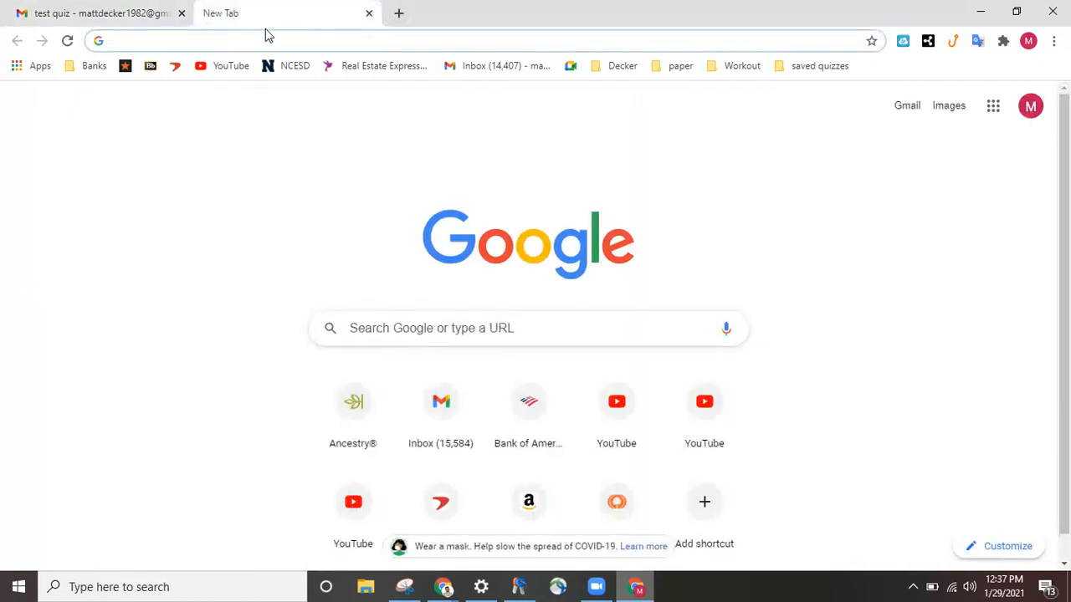
{"action": "left_click", "coordinate": [369, 14]}
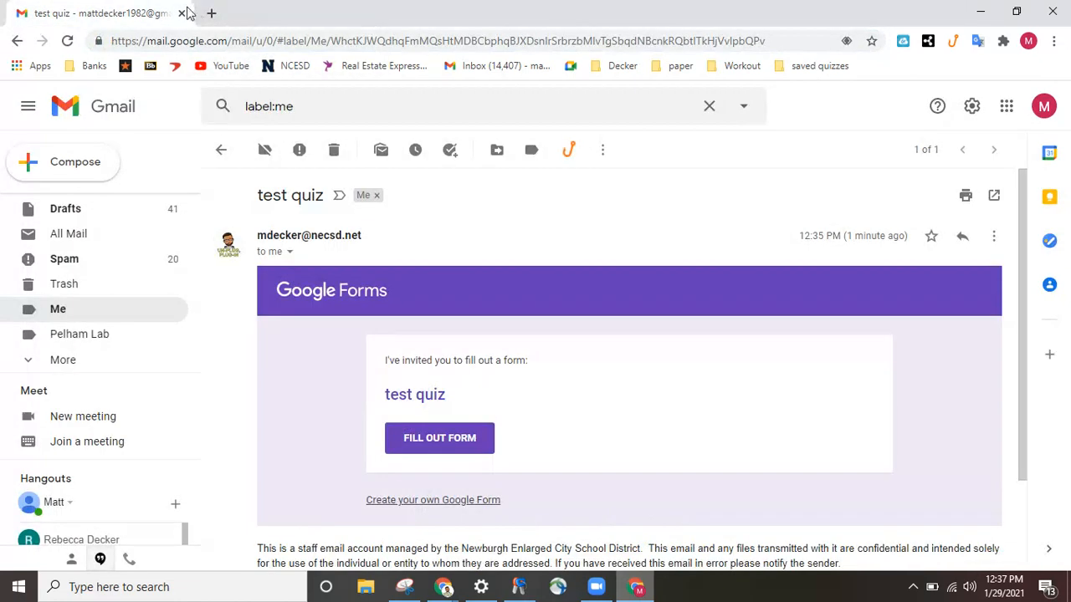
{"action": "left_click", "coordinate": [813, 66]}
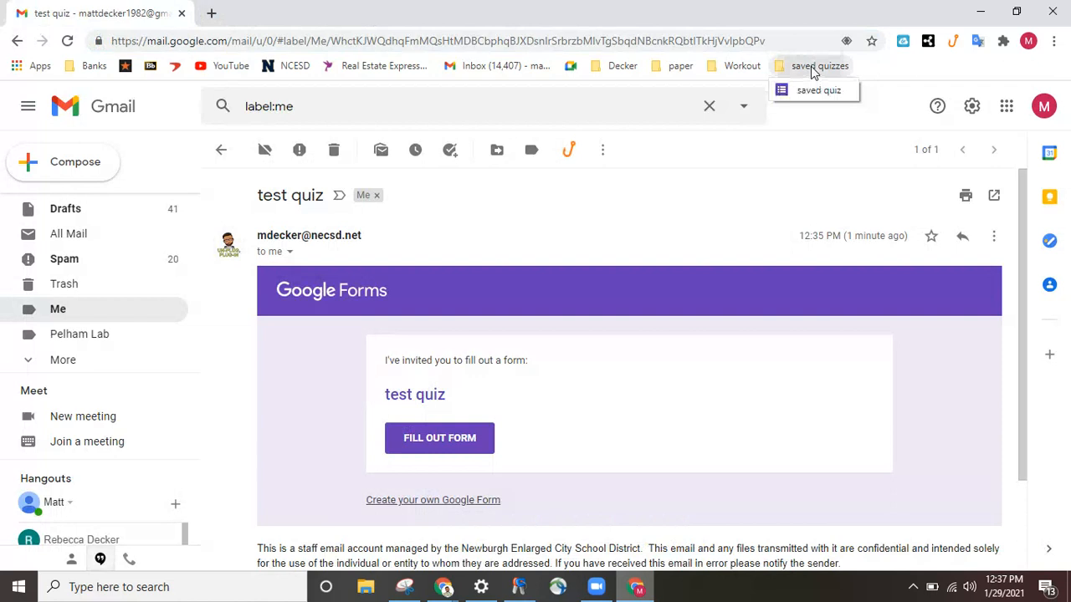
{"action": "left_click", "coordinate": [817, 92]}
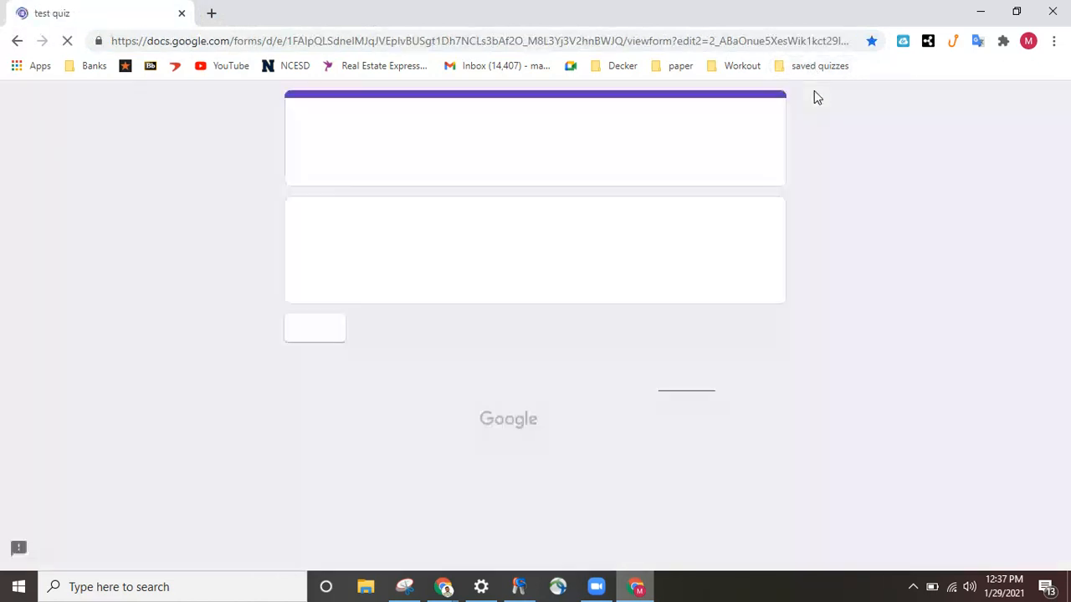
Change the saved response's save work answer to no, advance to part b, and return to the form editor
{"action": "left_click", "coordinate": [318, 333]}
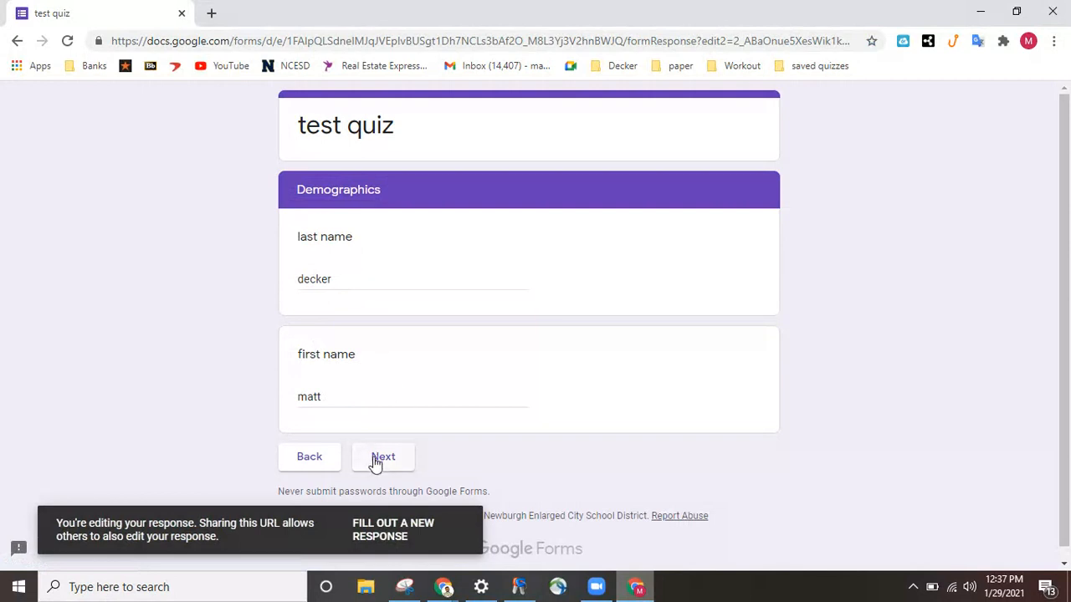
{"action": "left_click", "coordinate": [375, 462]}
{"action": "scroll", "coordinate": [193, 401], "scroll_direction": "down", "scroll_amount": 2}
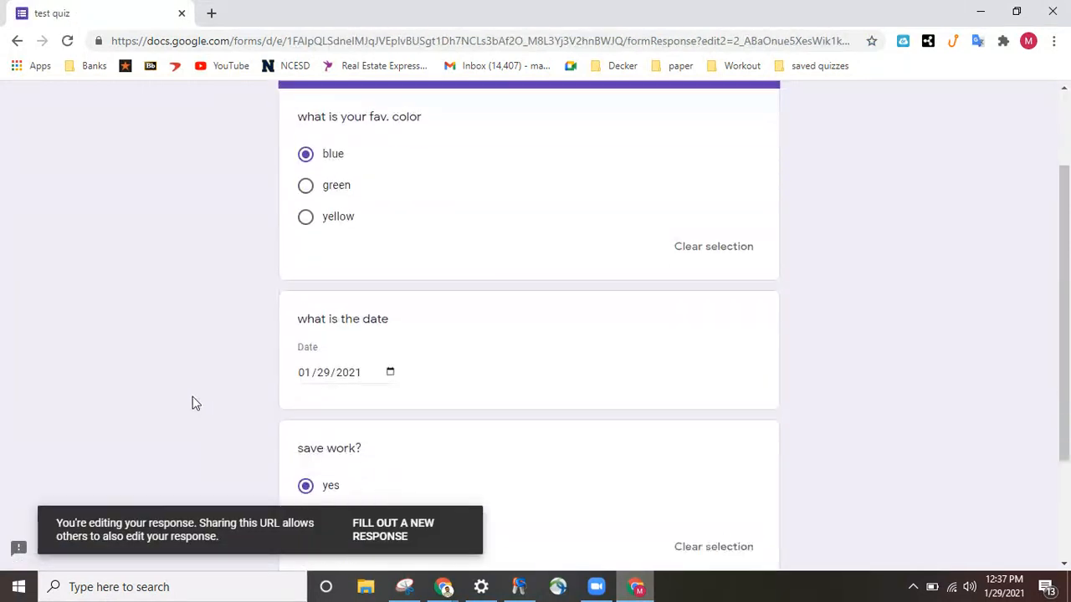
{"action": "scroll", "coordinate": [193, 404], "scroll_direction": "down", "scroll_amount": 2}
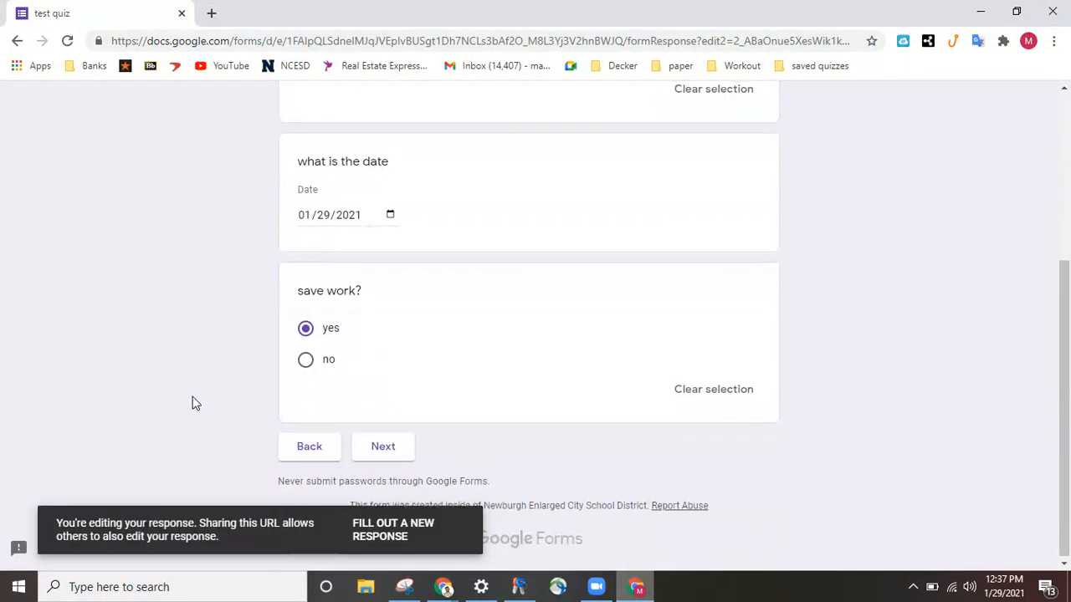
{"action": "left_click", "coordinate": [306, 362]}
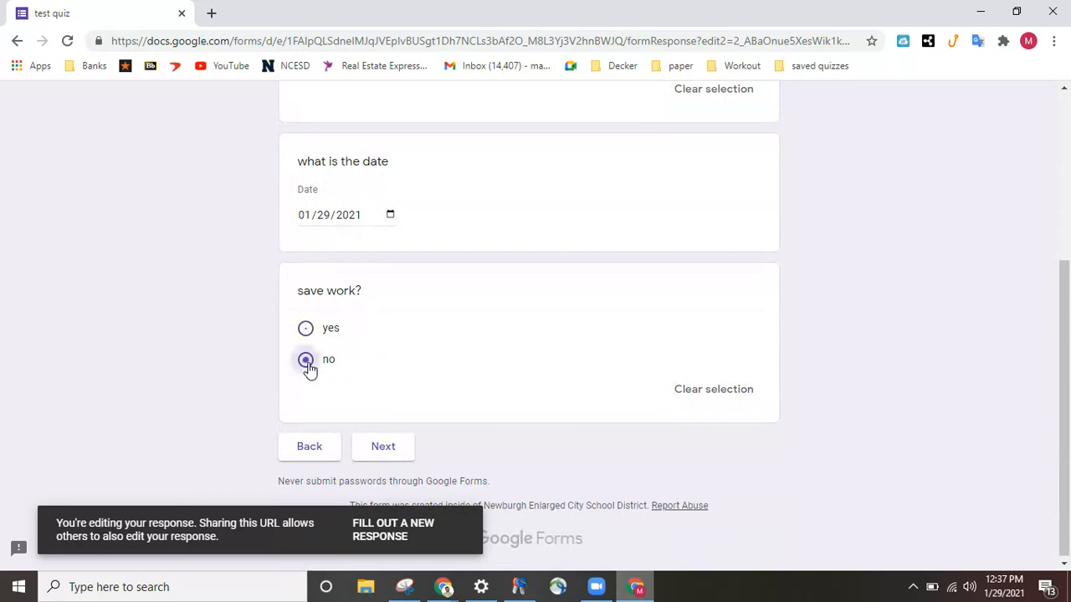
{"action": "left_click", "coordinate": [381, 450]}
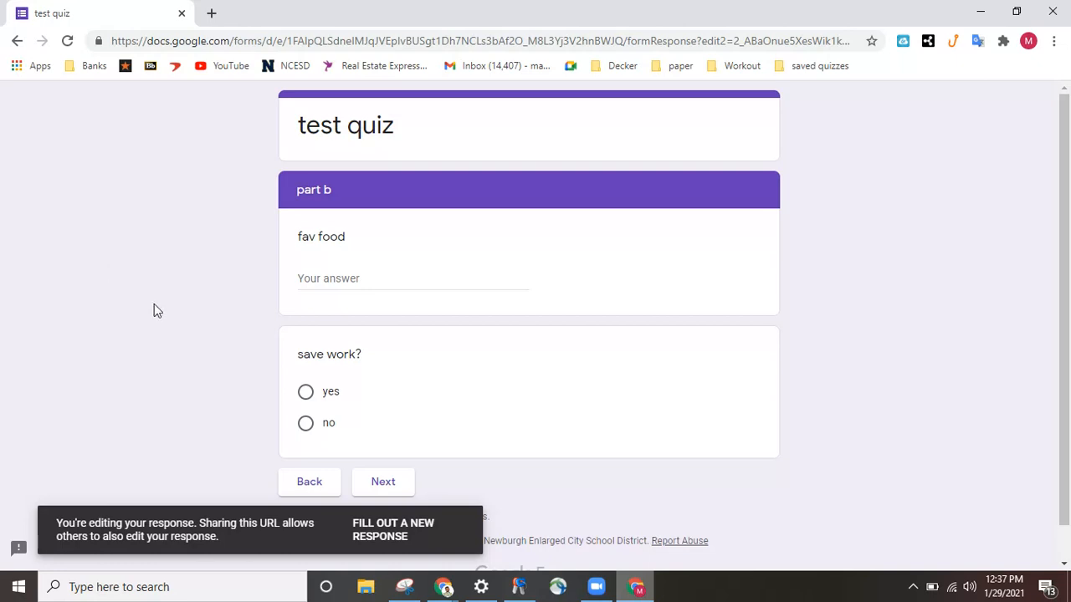
{"action": "mouse_move", "coordinate": [443, 586]}
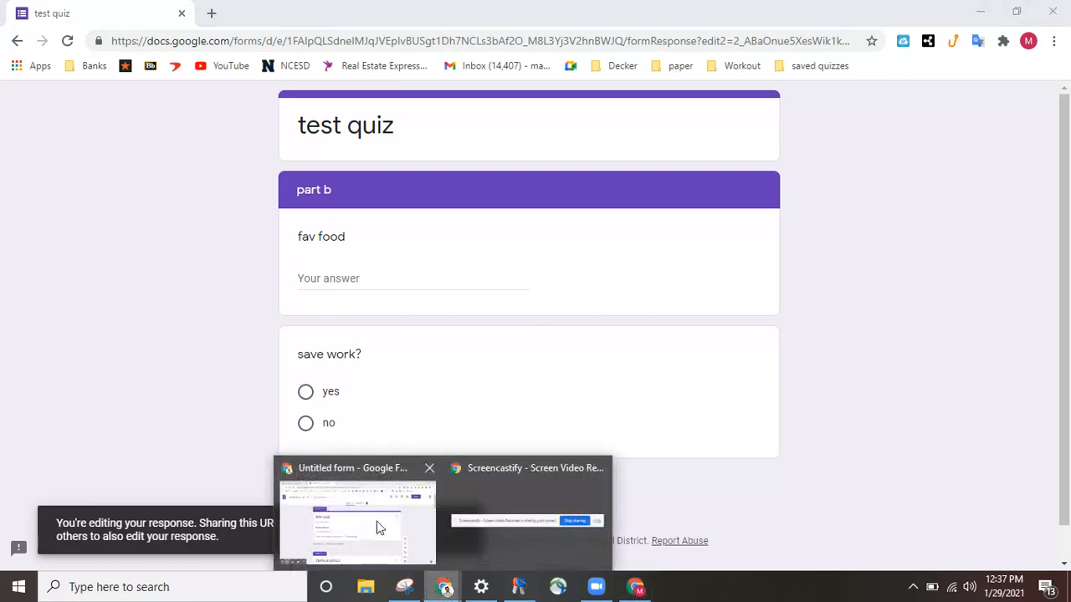
{"action": "left_click", "coordinate": [377, 528]}
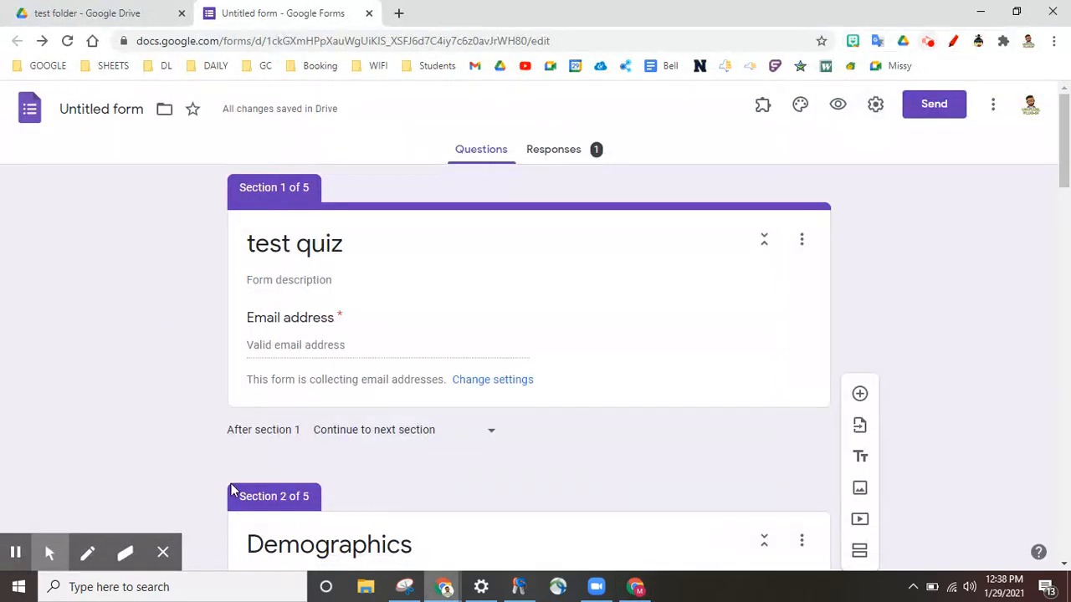